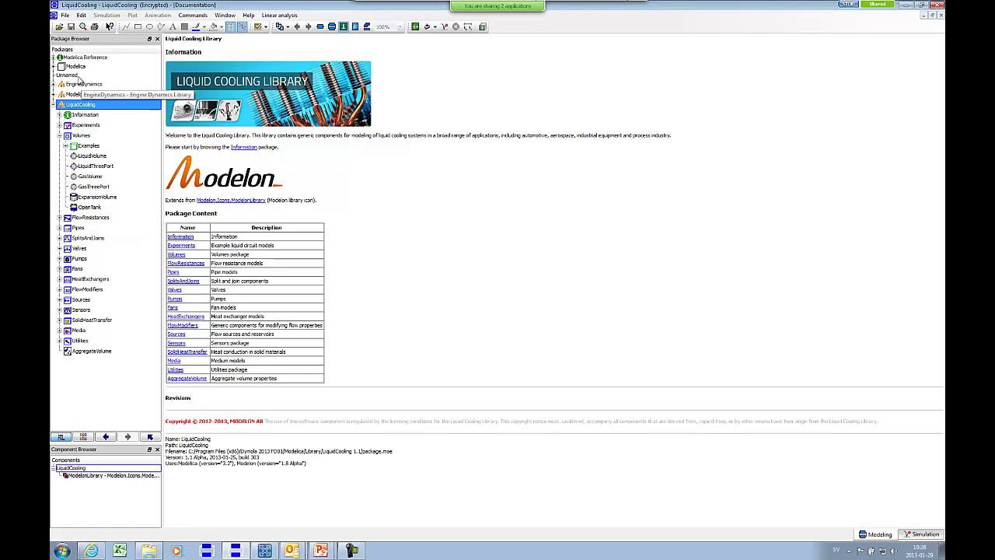
# Step: Open the Unnamed model's diagram and add a LiquidVolume component from the Volumes package to its upper-left area
pyautogui.click(67, 74)
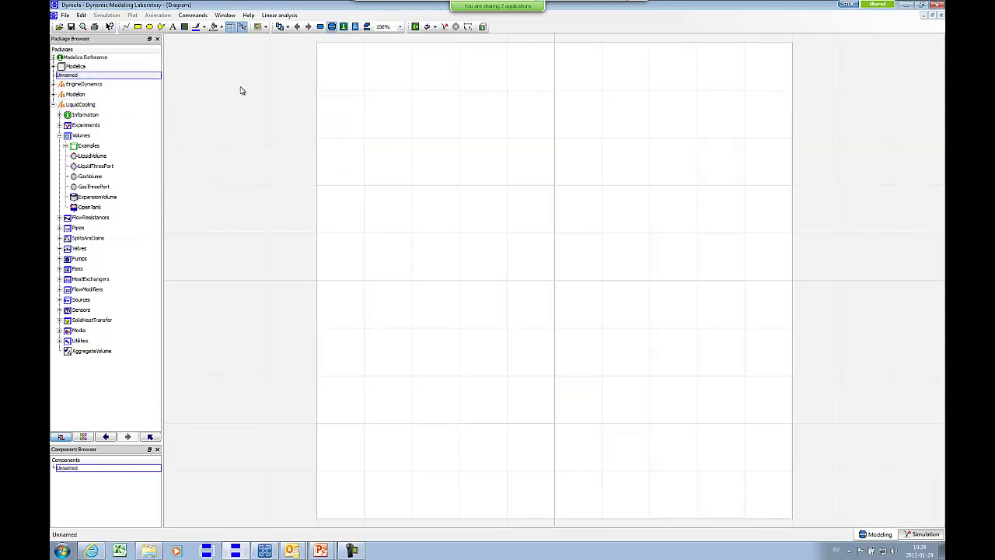
pyautogui.moveTo(92, 156); pyautogui.dragTo(433, 210)
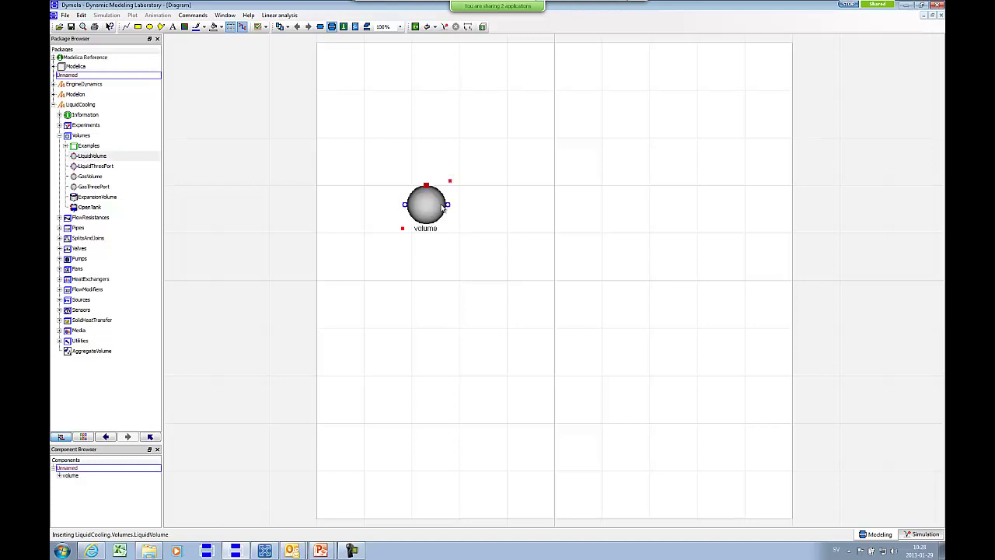
# Step: Examine the available Medium choices in the liquid volume's parameters, and close them without making changes
pyautogui.doubleClick(440, 216)
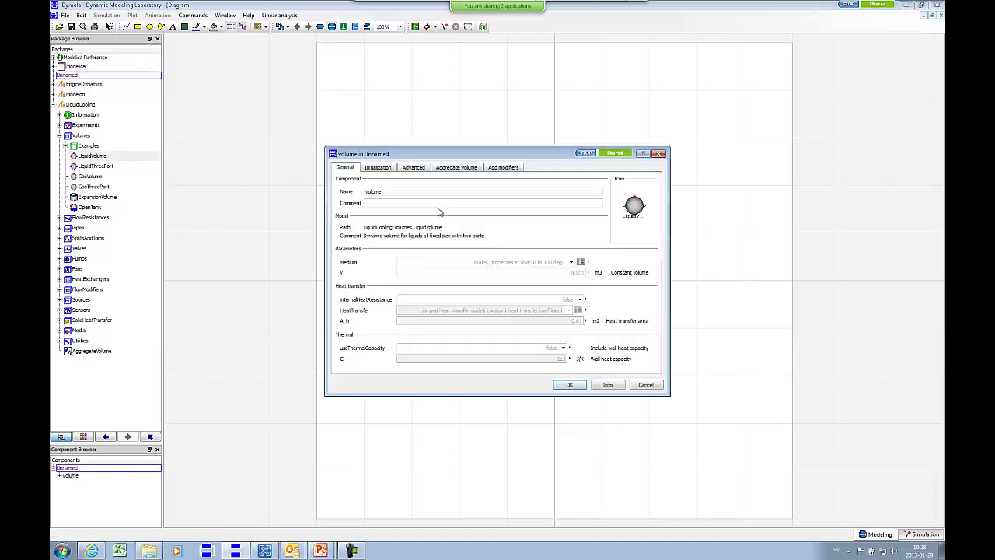
pyautogui.click(571, 262)
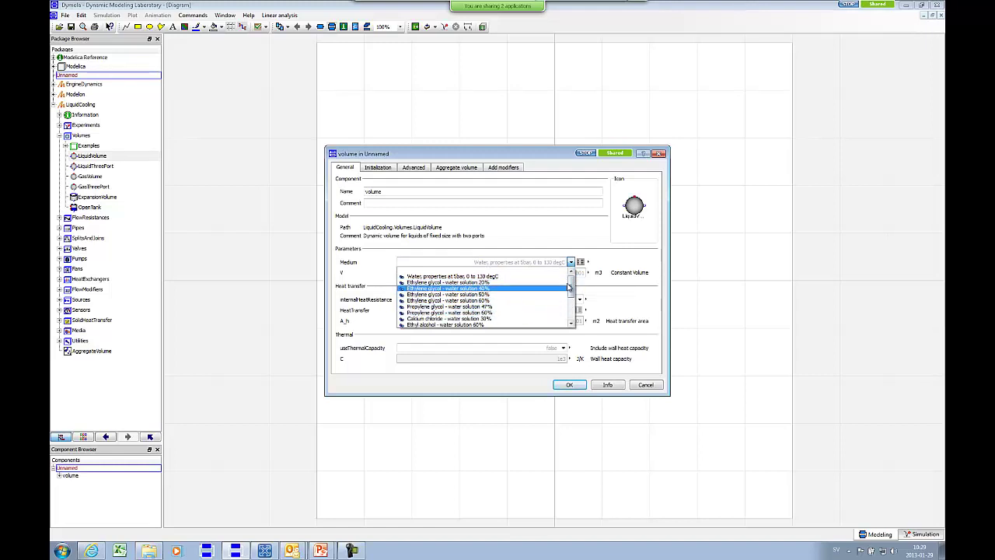
pyautogui.moveTo(570, 283)
pyautogui.mouseDown()
pyautogui.moveTo(570, 304)
pyautogui.moveTo(571, 294)
pyautogui.mouseUp()
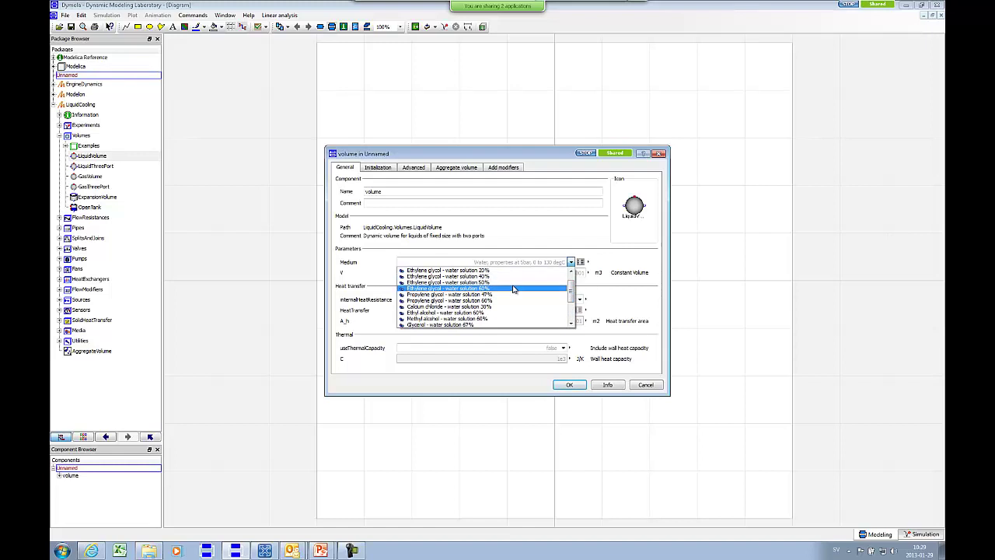
pyautogui.moveTo(570, 288); pyautogui.dragTo(572, 304)
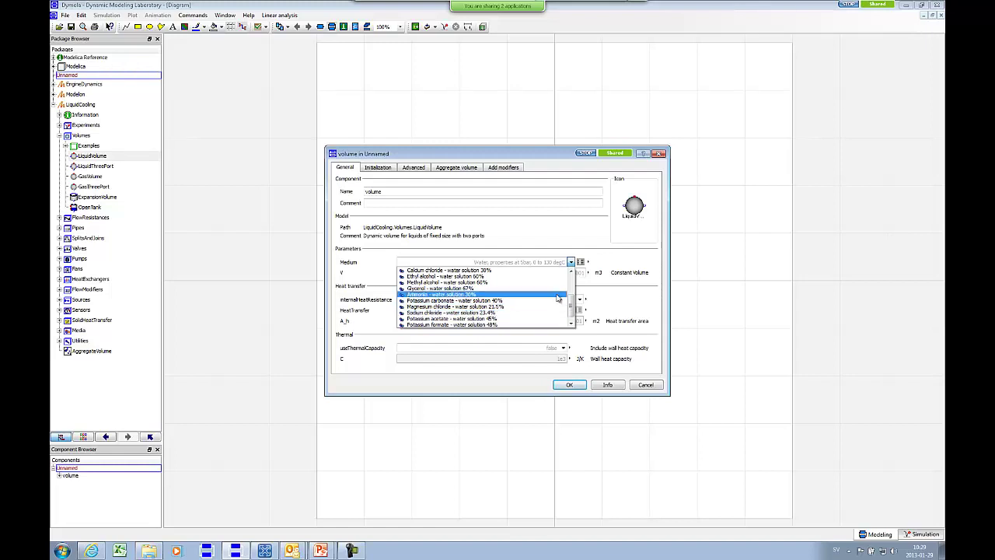
pyautogui.click(595, 287)
pyautogui.click(645, 385)
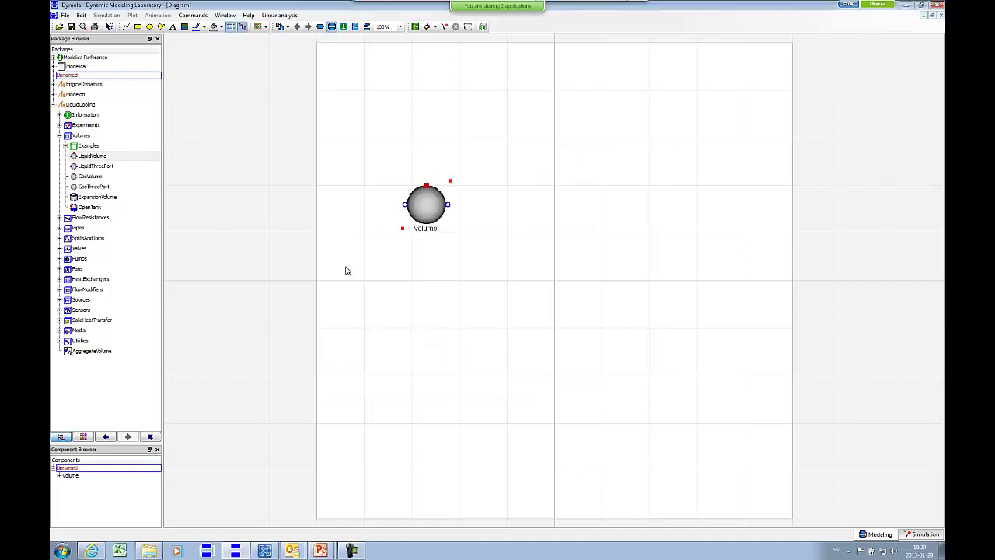
# Step: Add a generic LiquidResistance component from the FlowResistances package to the diagram, right of the volume
pyautogui.click(59, 135)
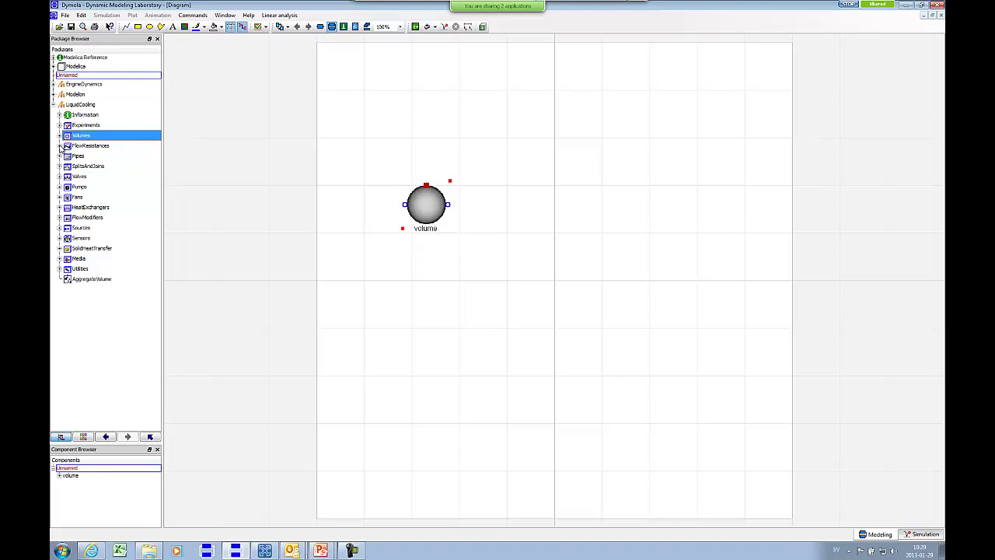
pyautogui.click(60, 146)
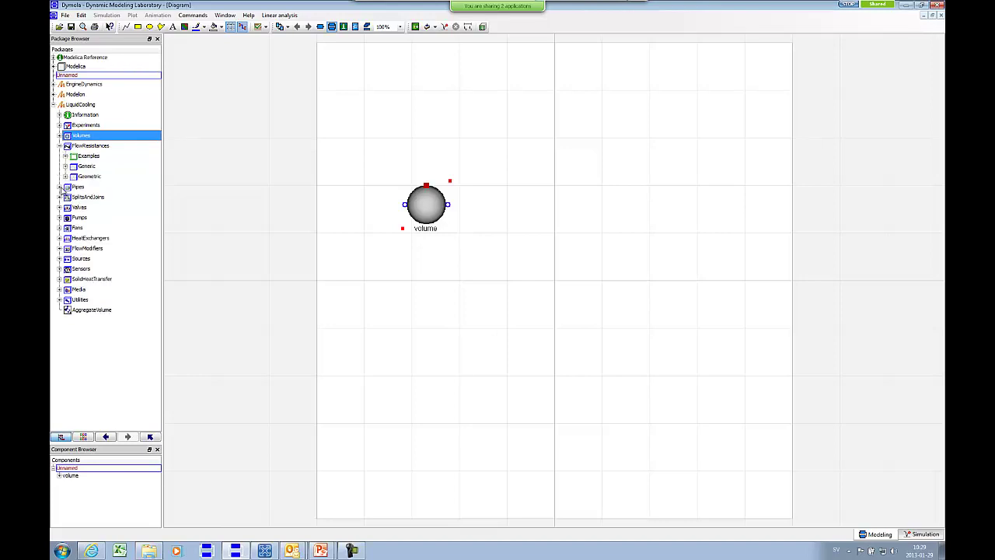
pyautogui.click(60, 186)
pyautogui.click(60, 239)
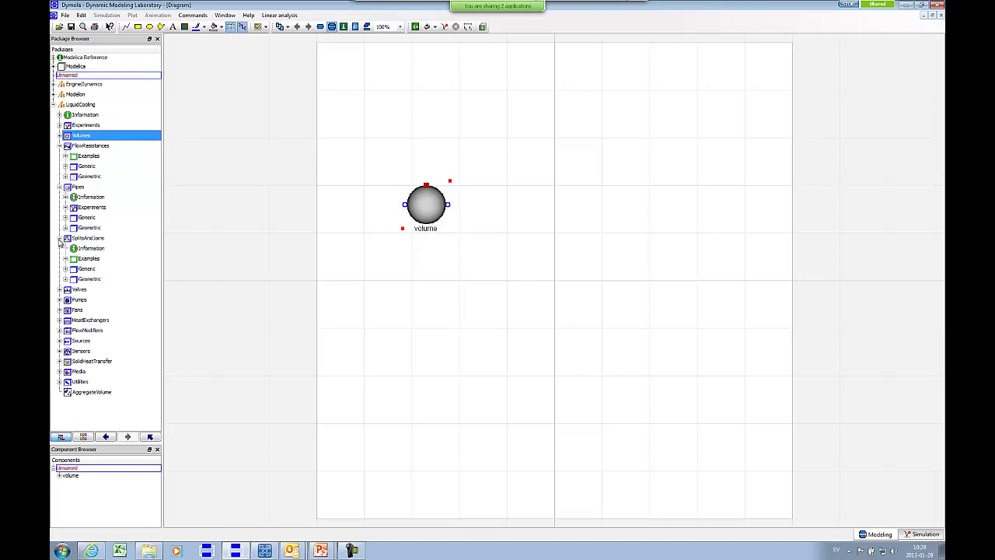
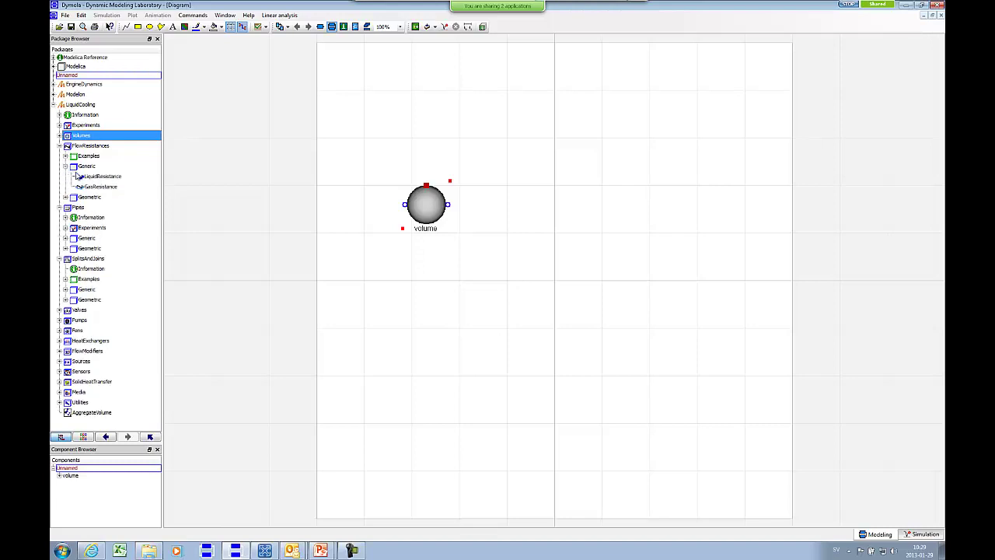
pyautogui.moveTo(94, 176); pyautogui.dragTo(568, 204)
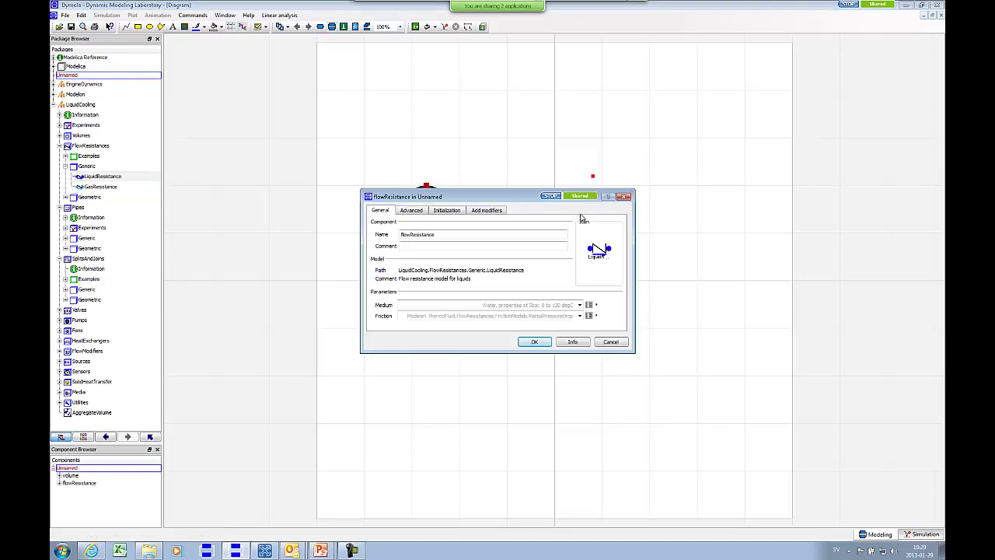
# Step: Examine the available Friction models in the flow resistance's parameters, and close them without making changes
pyautogui.click(579, 315)
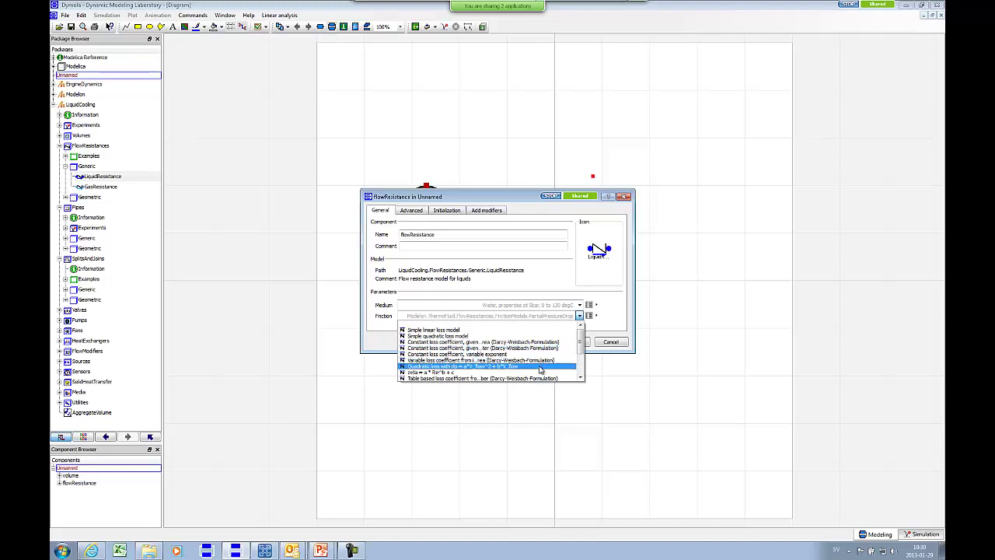
pyautogui.click(606, 329)
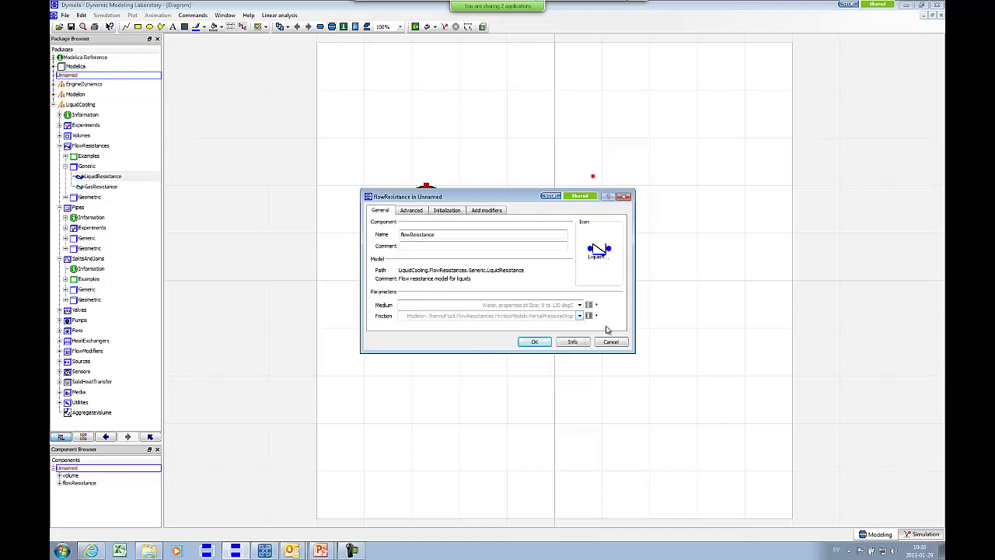
pyautogui.click(610, 345)
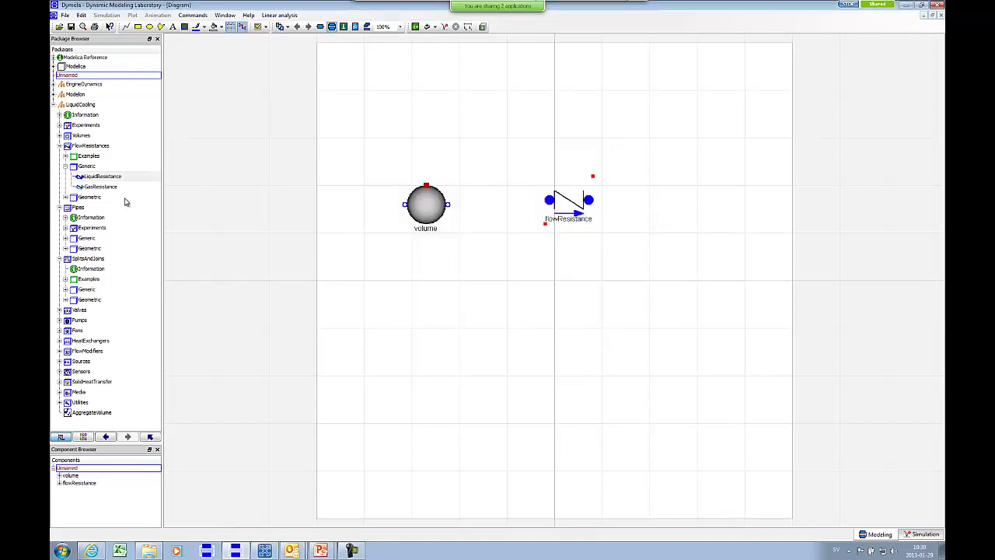
# Step: Add an AbruptContraction component from the geometric flow resistances to the diagram, below the volume and the flow resistance
pyautogui.click(65, 166)
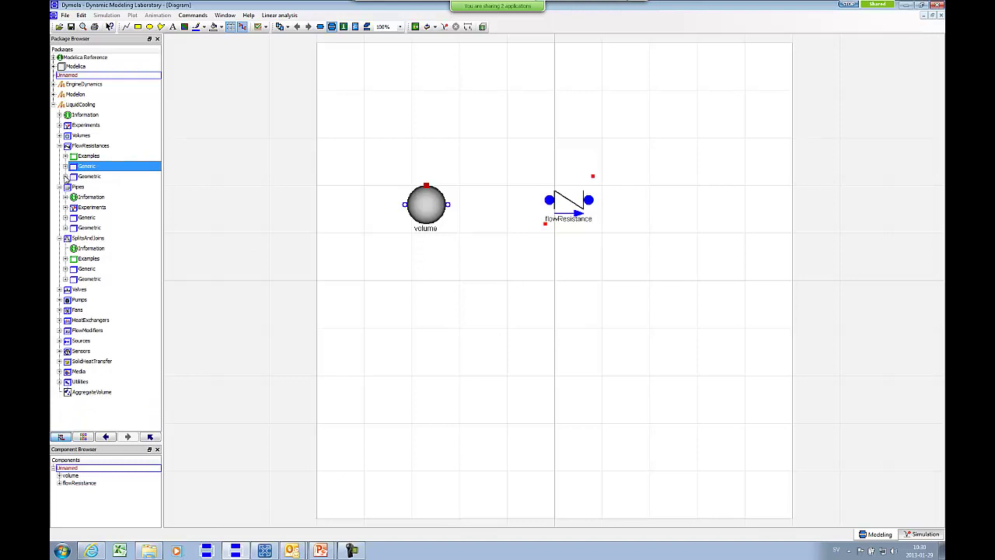
pyautogui.click(65, 176)
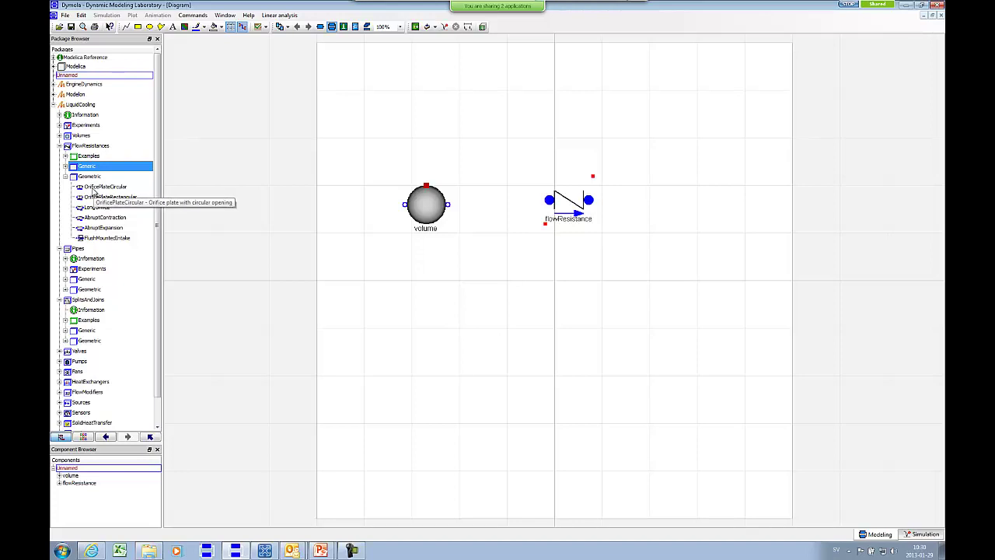
pyautogui.moveTo(101, 216); pyautogui.dragTo(476, 284)
# Step: Review the contraction's Medium and geometry parameters, including the D1 and D2 pipe diameters, without changing them
pyautogui.doubleClick(477, 284)
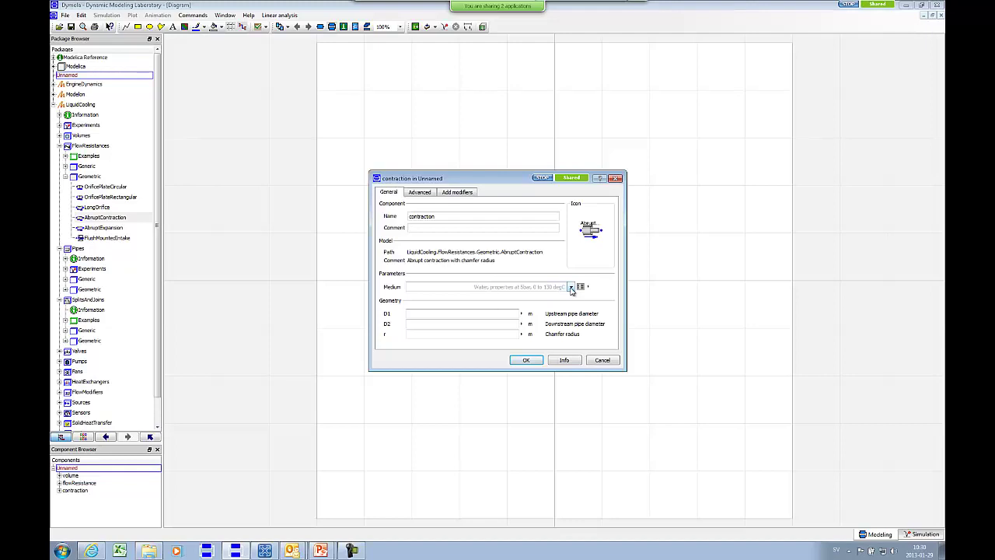
pyautogui.click(571, 287)
pyautogui.click(572, 287)
pyautogui.click(492, 313)
pyautogui.click(493, 322)
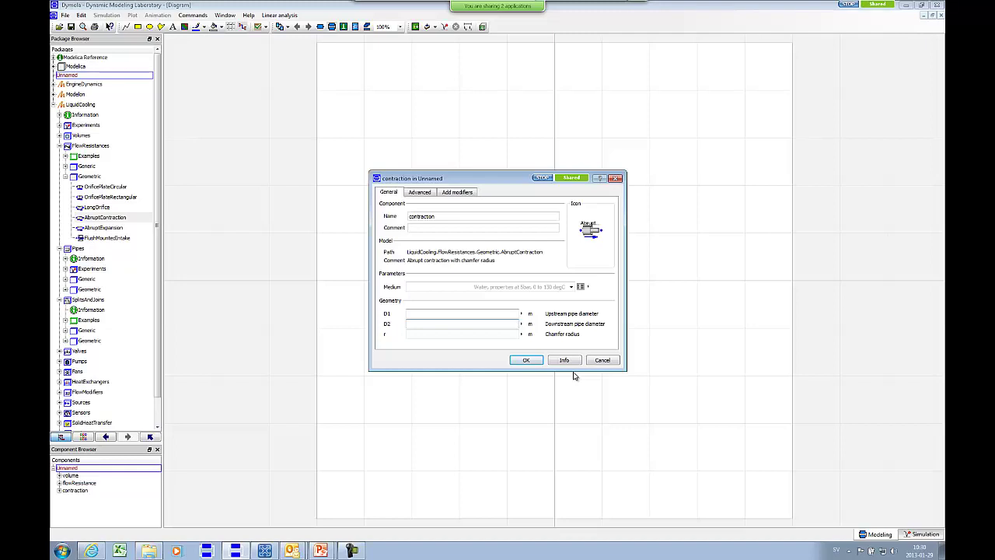
pyautogui.click(603, 360)
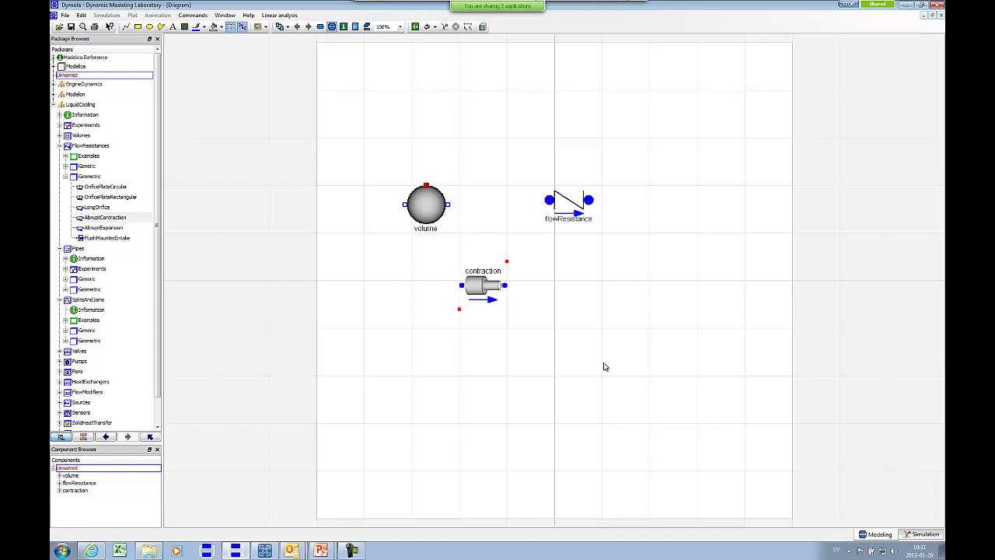
# Step: Select the volume, flow resistance and contraction together and review the Medium choices in their shared parameters without applying any
pyautogui.moveTo(635, 165); pyautogui.dragTo(429, 317)
pyautogui.moveTo(617, 163); pyautogui.dragTo(429, 327)
pyautogui.doubleClick(479, 288)
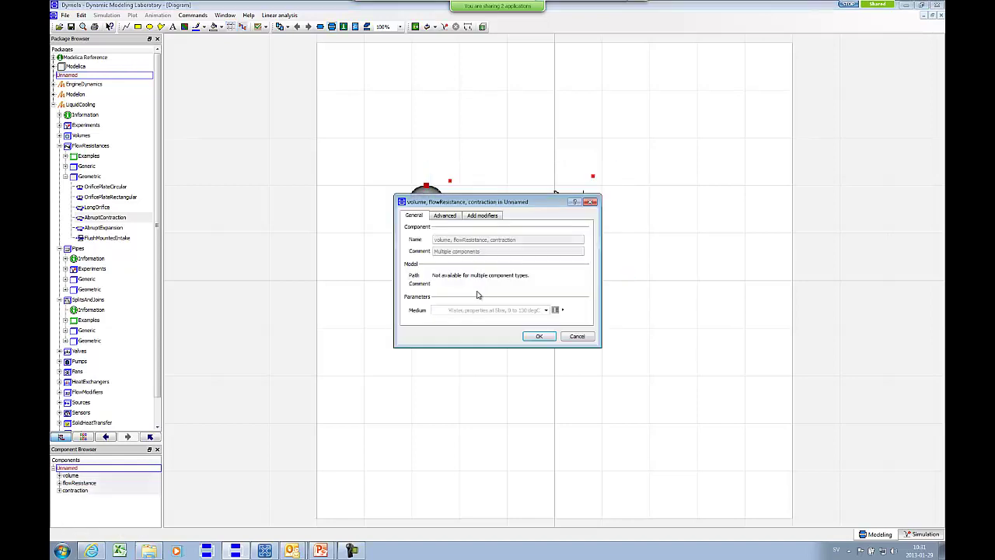
pyautogui.click(546, 310)
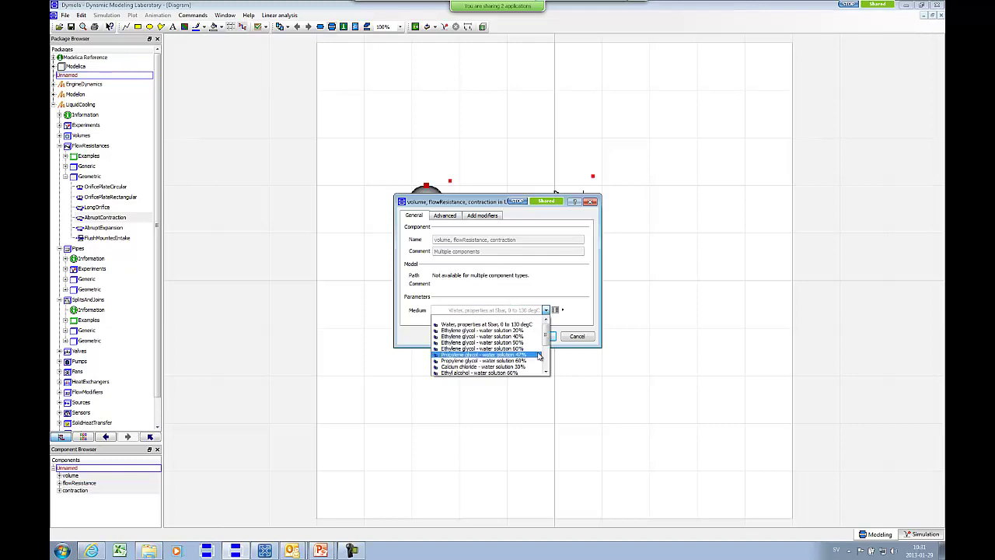
pyautogui.click(539, 348)
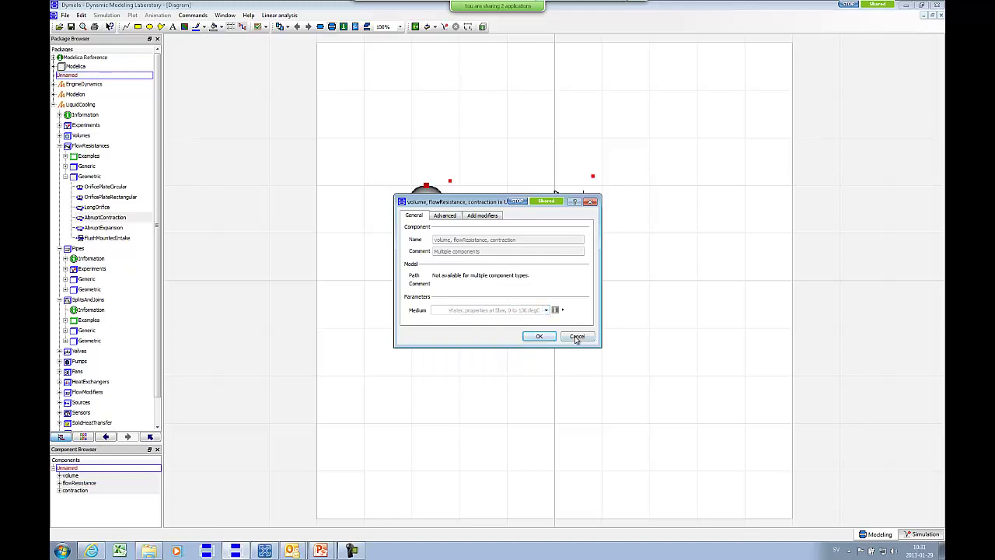
pyautogui.click(575, 336)
pyautogui.click(500, 342)
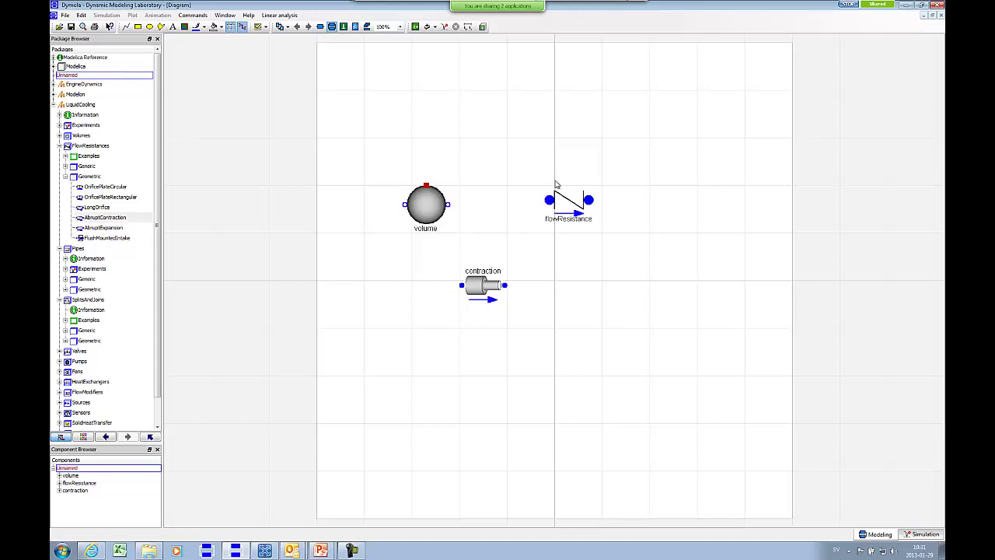
# Step: Move the volume and flow resistance together higher in the diagram, and check the contraction's parameters without changing them
pyautogui.moveTo(619, 159); pyautogui.dragTo(429, 163)
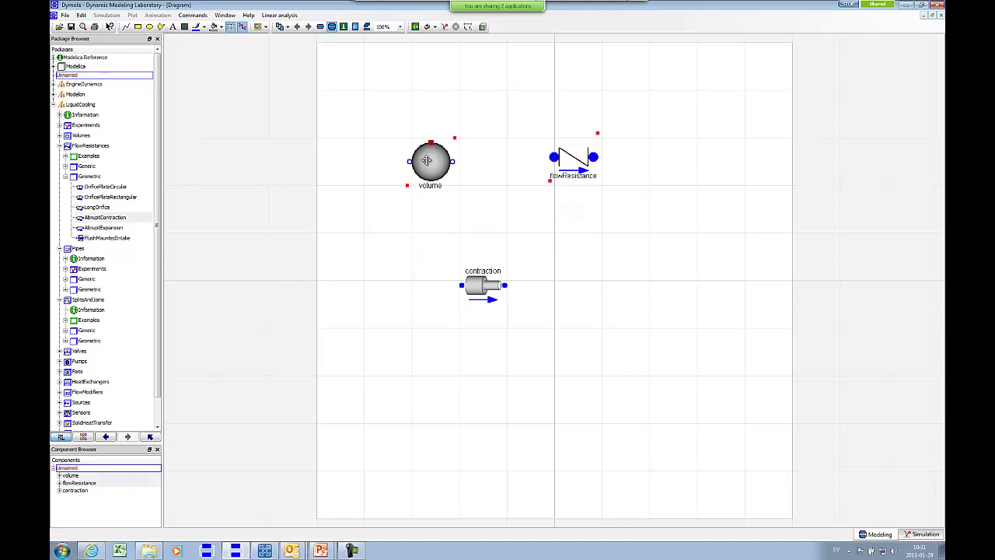
pyautogui.click(499, 219)
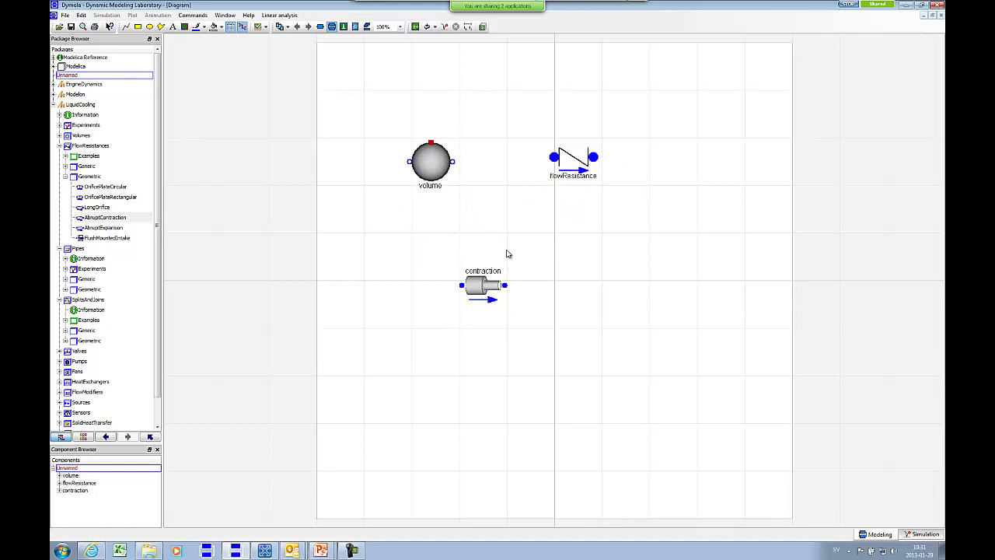
pyautogui.doubleClick(486, 287)
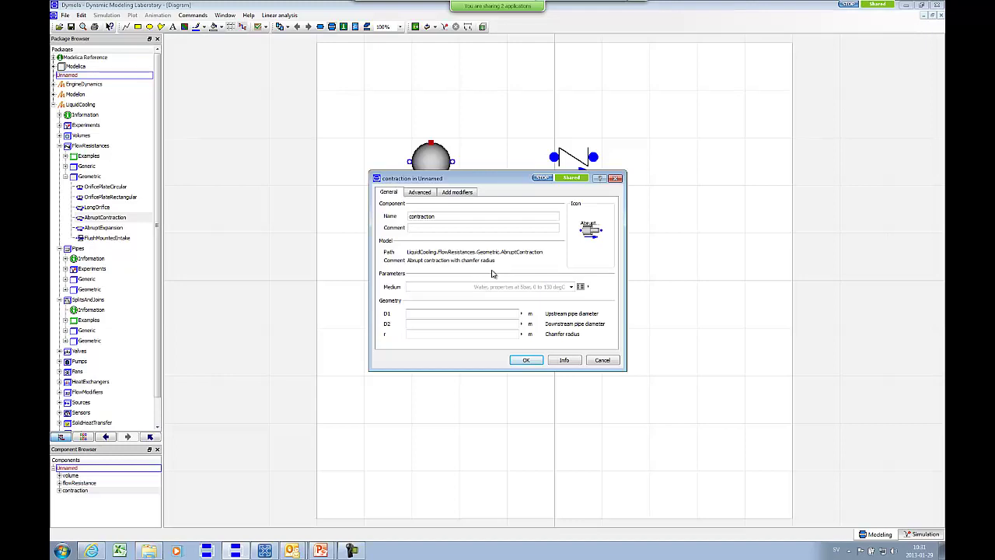
pyautogui.click(591, 360)
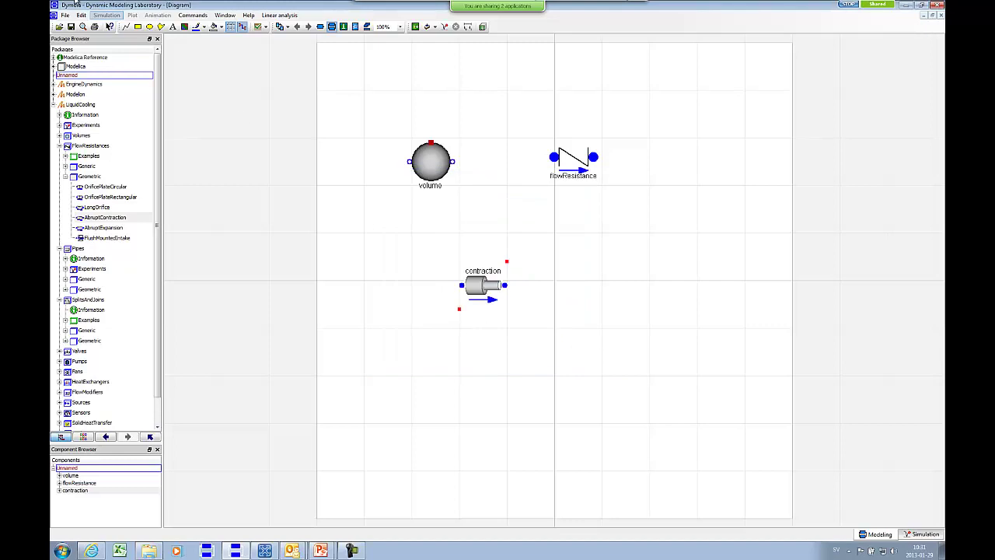
# Step: Increase the base font size by two increments in the program options, and widen the package browser
pyautogui.click(80, 14)
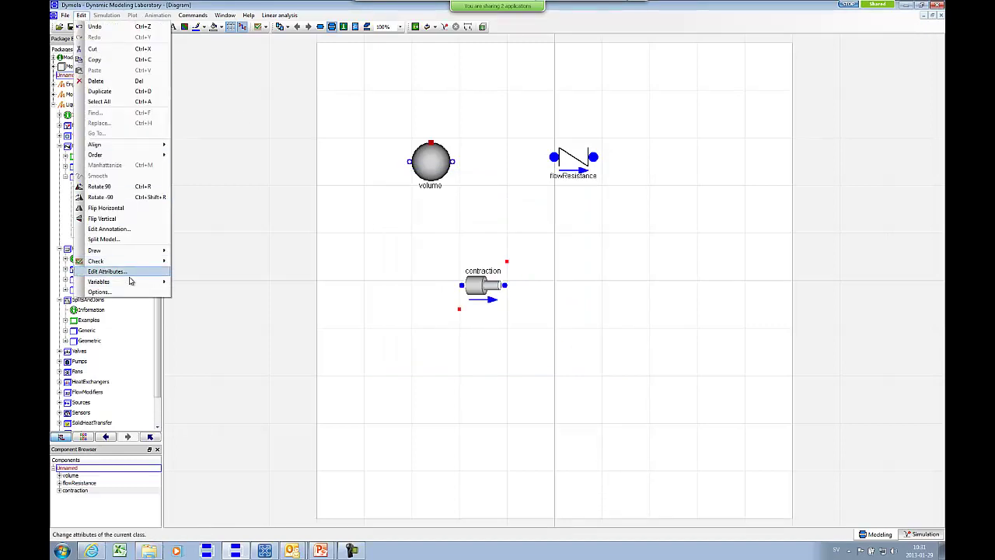
pyautogui.click(100, 292)
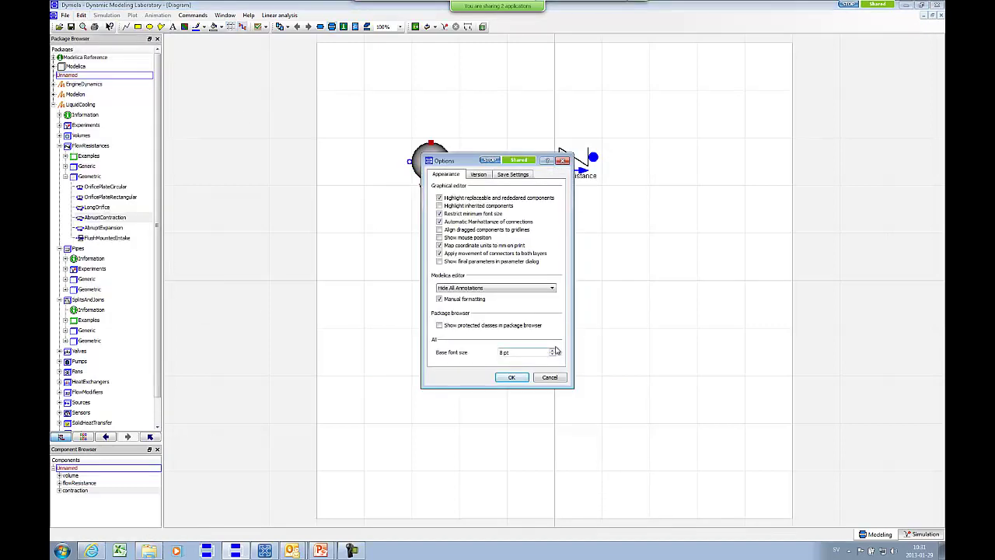
pyautogui.click(553, 350)
pyautogui.click(553, 350)
pyautogui.click(523, 379)
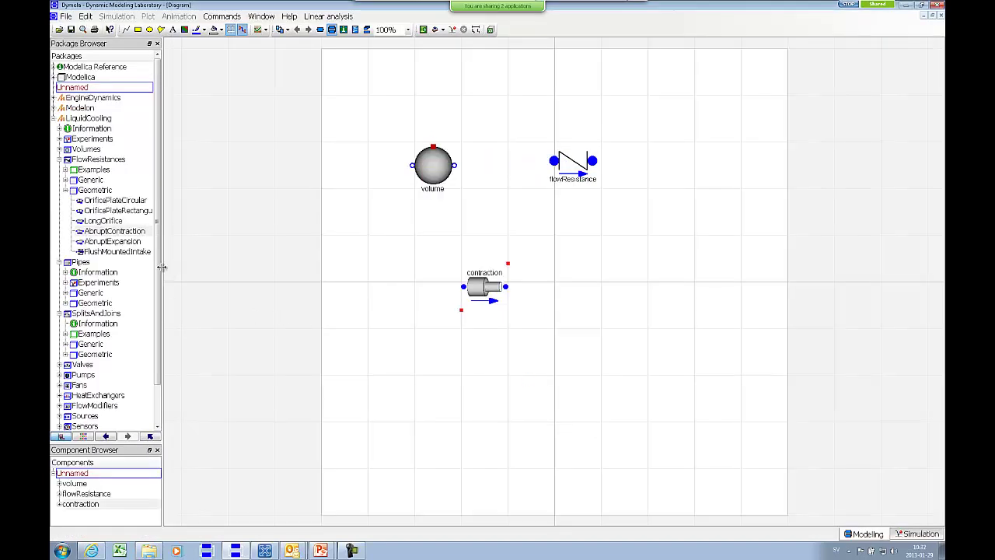
pyautogui.moveTo(160, 267); pyautogui.dragTo(184, 271)
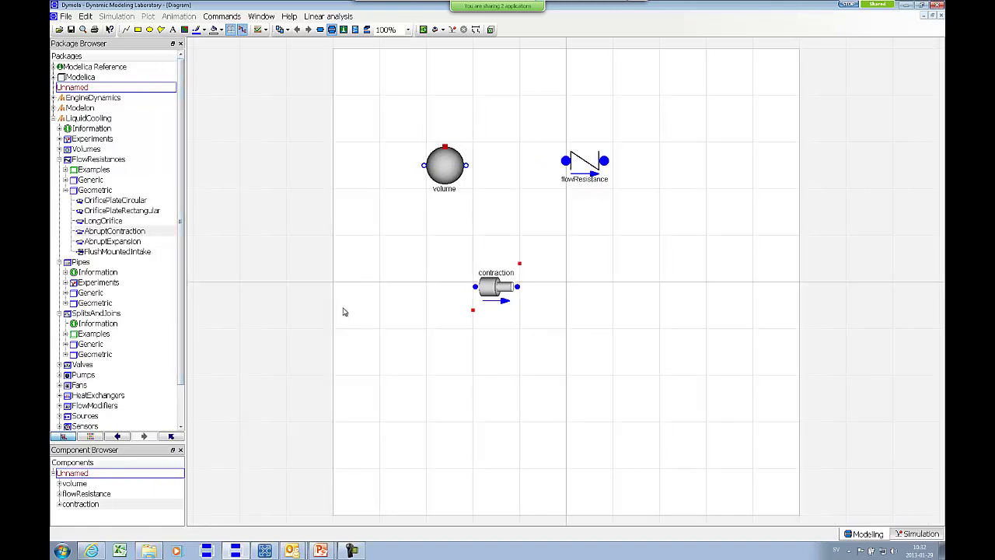
# Step: Clear the selection, collapse FlowResistances and examine the geometric models in the Pipes package
pyautogui.click(394, 300)
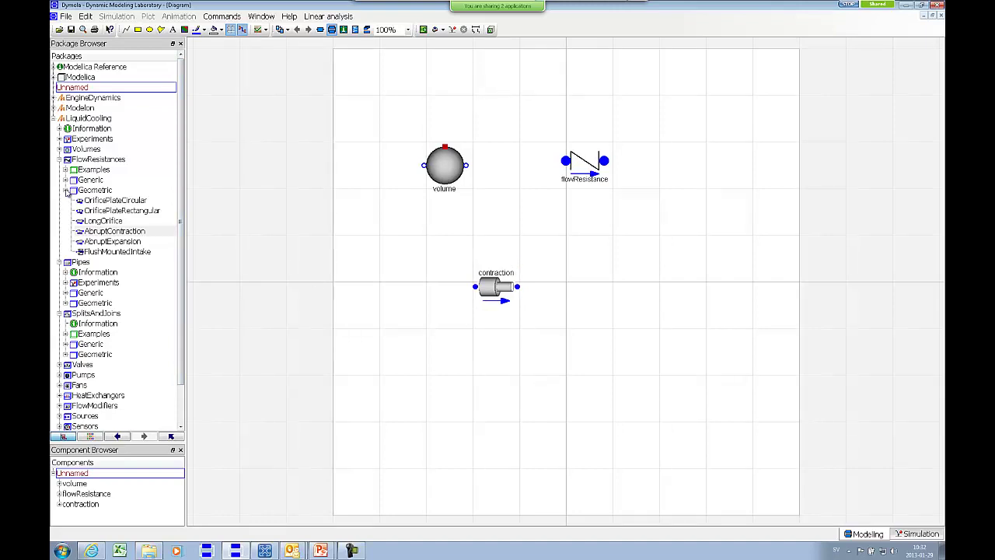
pyautogui.click(60, 160)
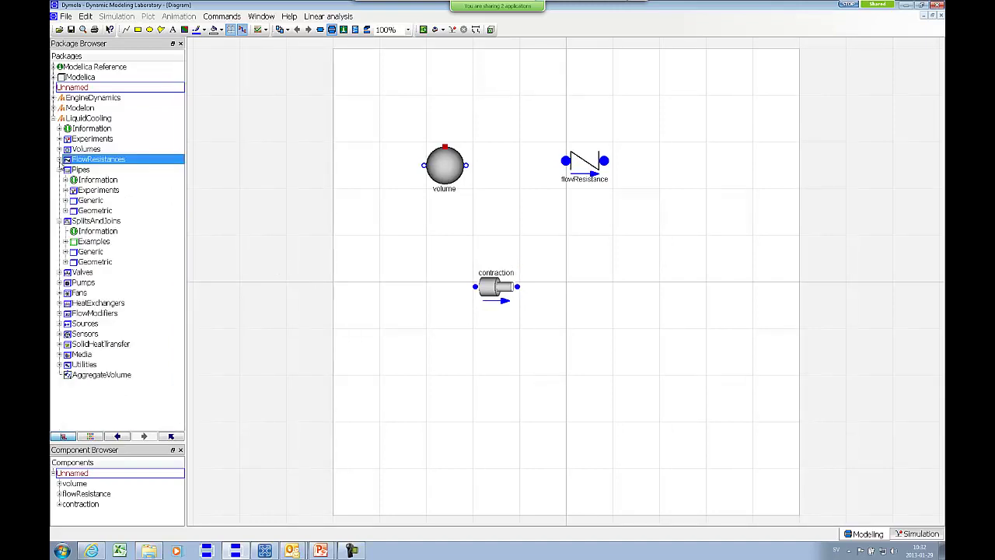
pyautogui.click(66, 211)
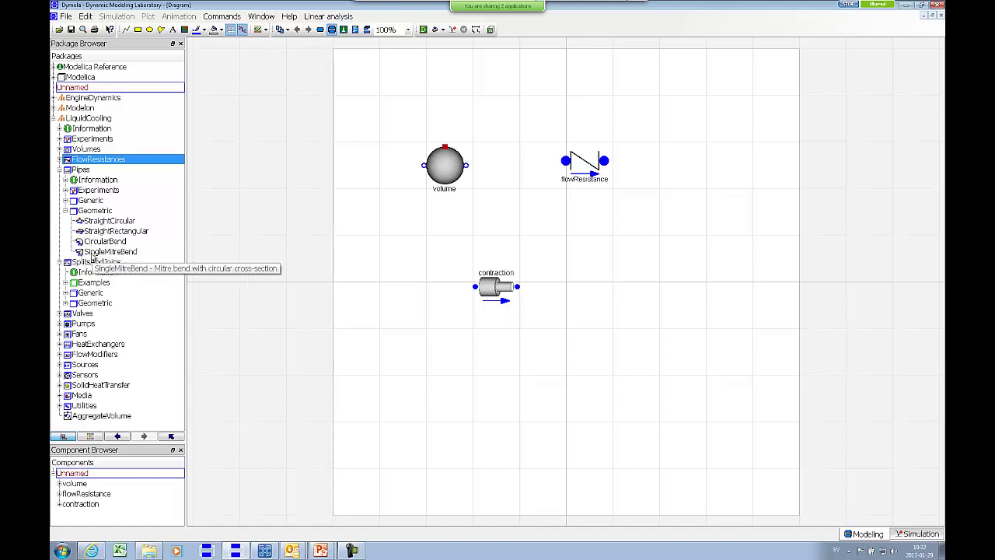
# Step: Place a CircularBend from the Pipes geometric models between the flow resistance and the contraction's row, and open its parameters
pyautogui.moveTo(106, 242); pyautogui.dragTo(606, 258)
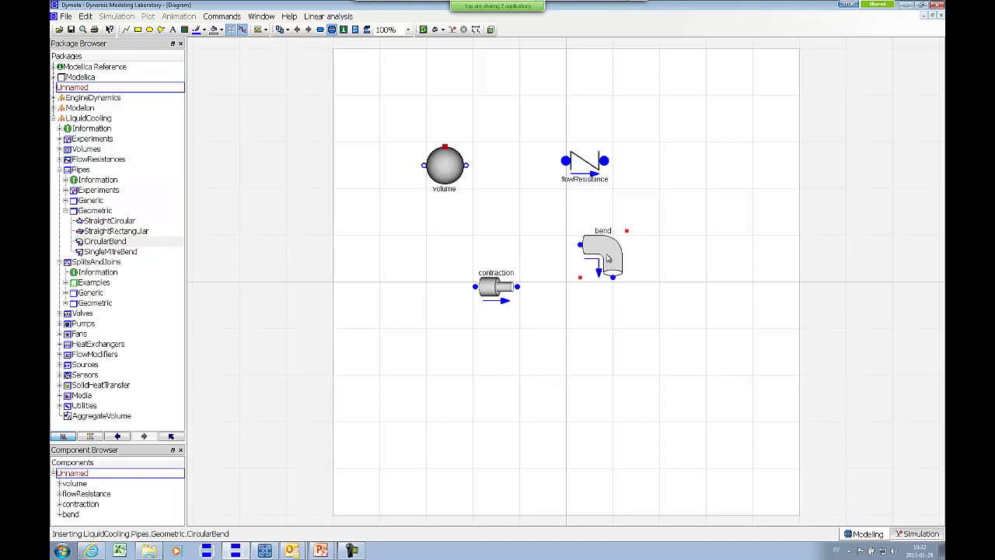
pyautogui.doubleClick(608, 257)
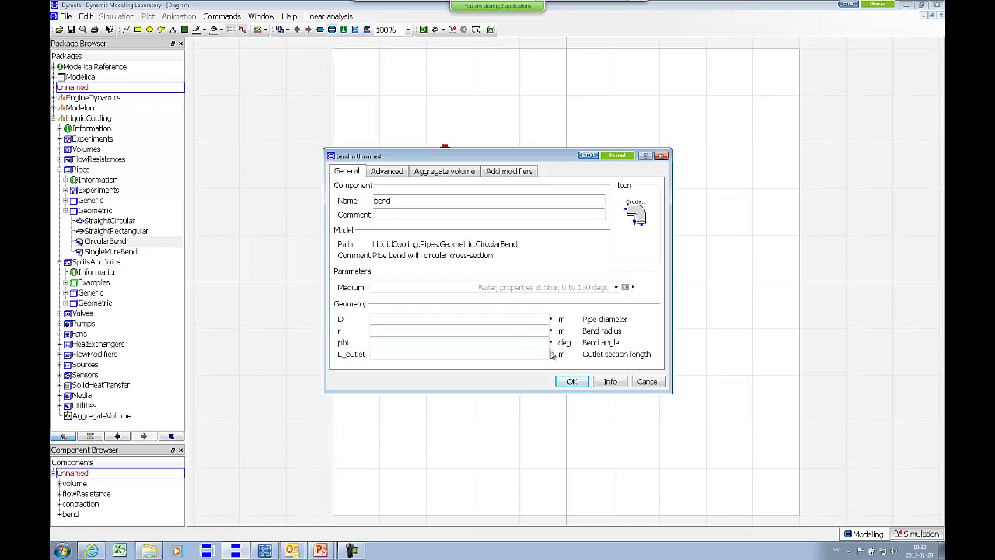
# Step: Read the CircularBend documentation on parameterization, validity range and flow resistance in an enlarged window, and leave the bend's parameters unchanged
pyautogui.click(608, 382)
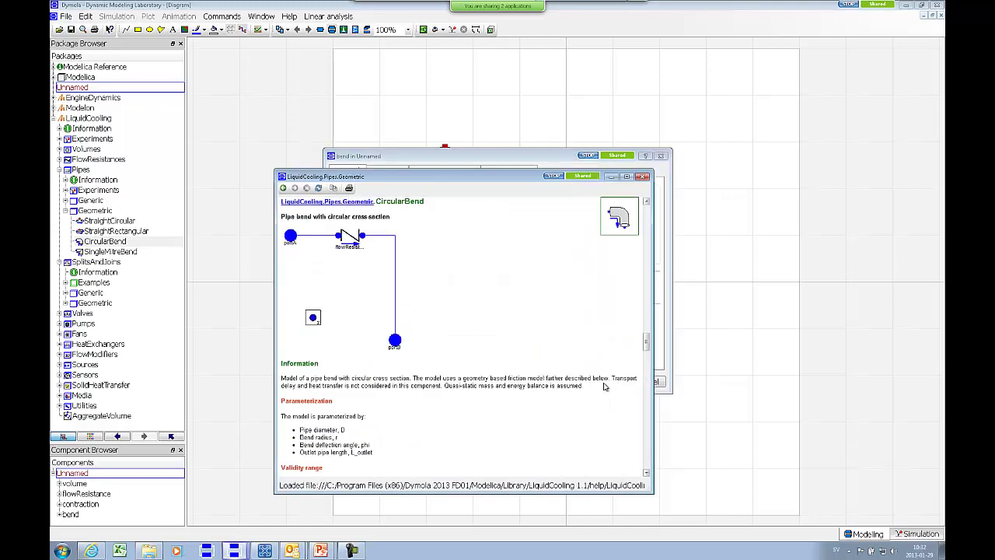
pyautogui.moveTo(533, 167); pyautogui.dragTo(519, 56)
pyautogui.moveTo(635, 378); pyautogui.dragTo(793, 504)
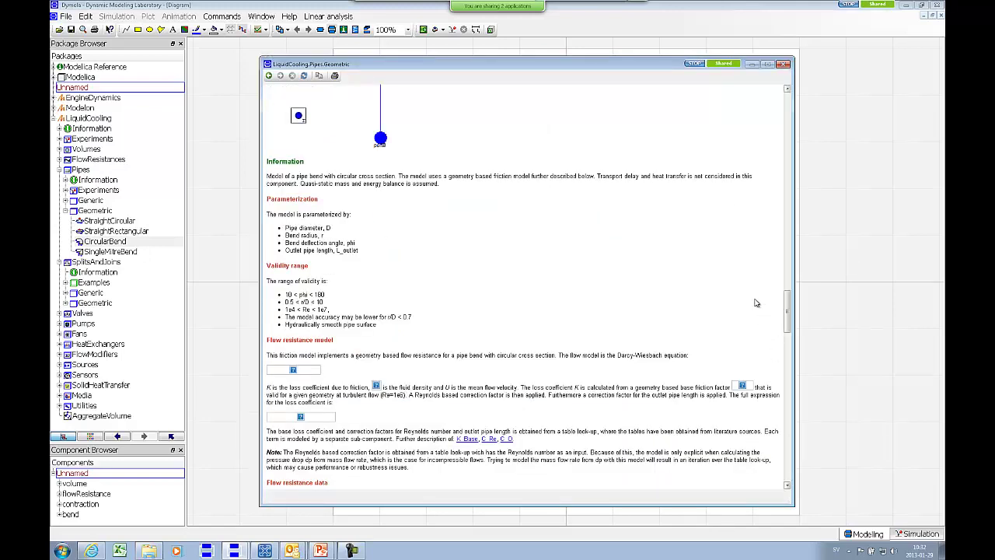
pyautogui.scroll(-2, 719, 286)
pyautogui.scroll(-1, 719, 286)
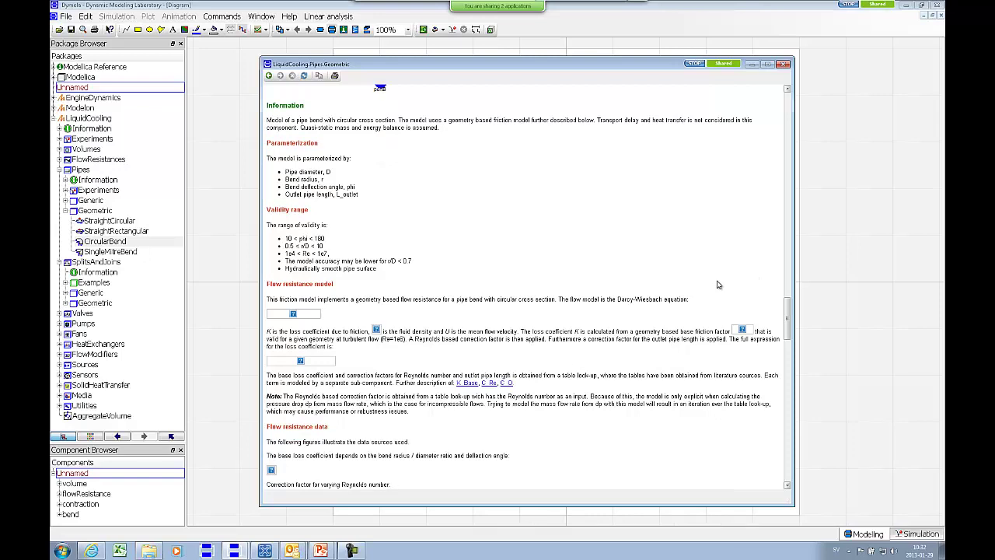
pyautogui.scroll(4, 719, 285)
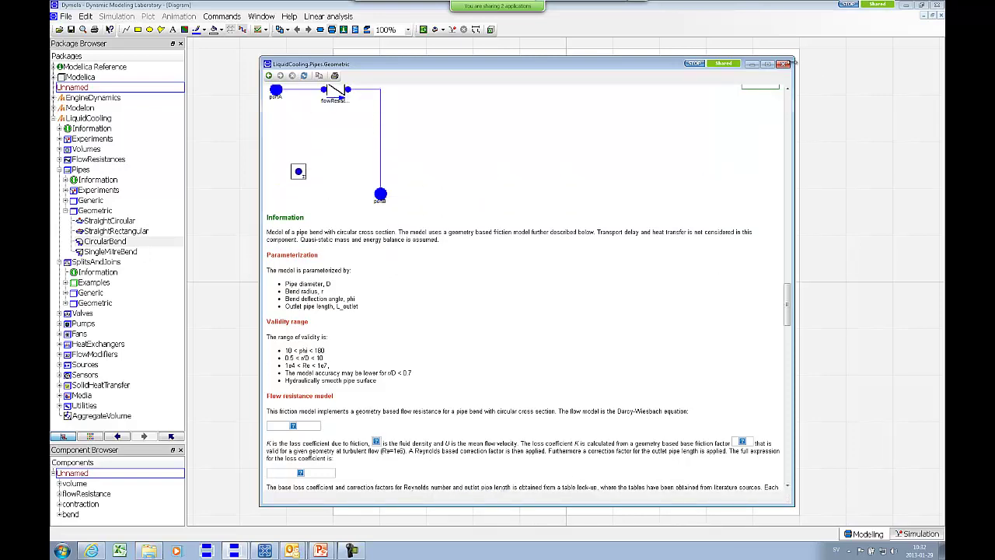
pyautogui.click(785, 64)
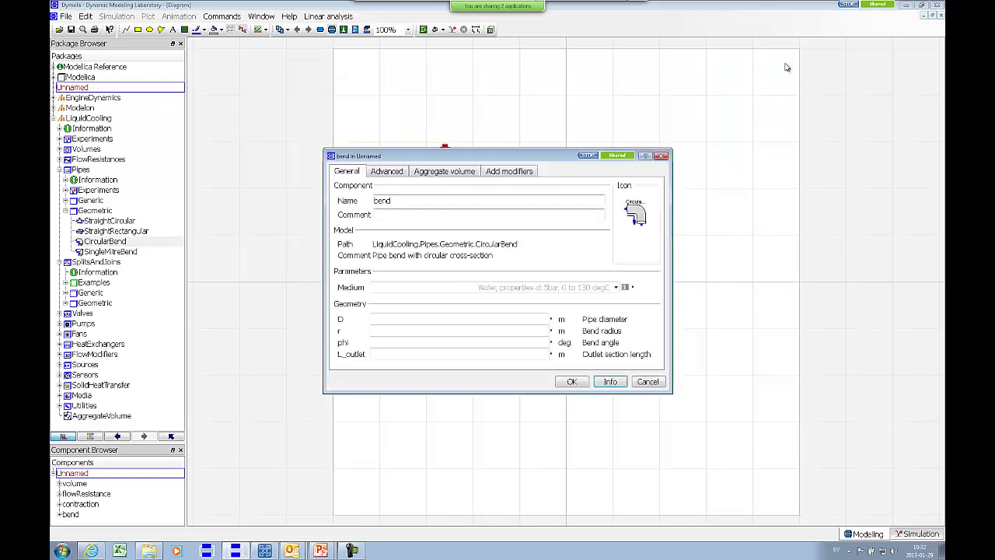
pyautogui.click(640, 383)
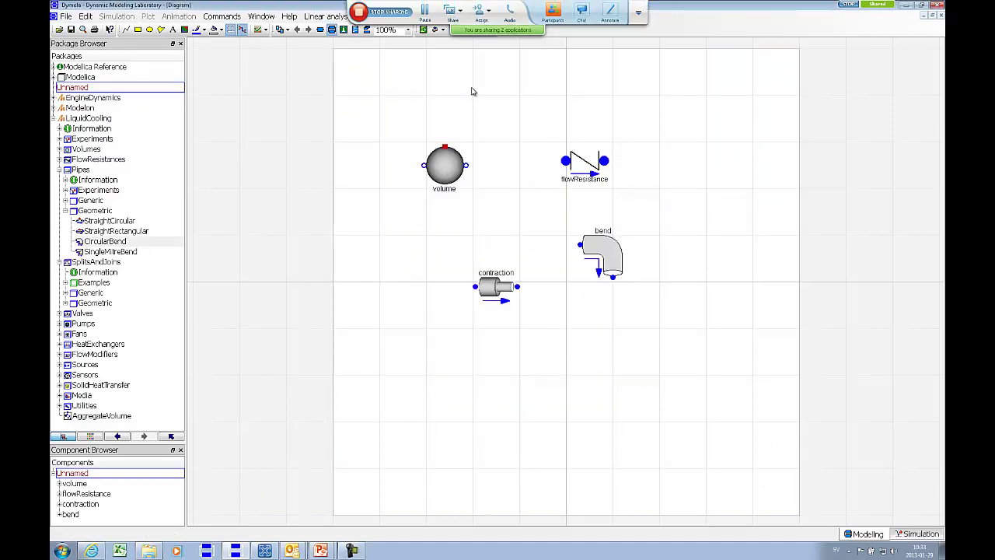
pyautogui.click(538, 148)
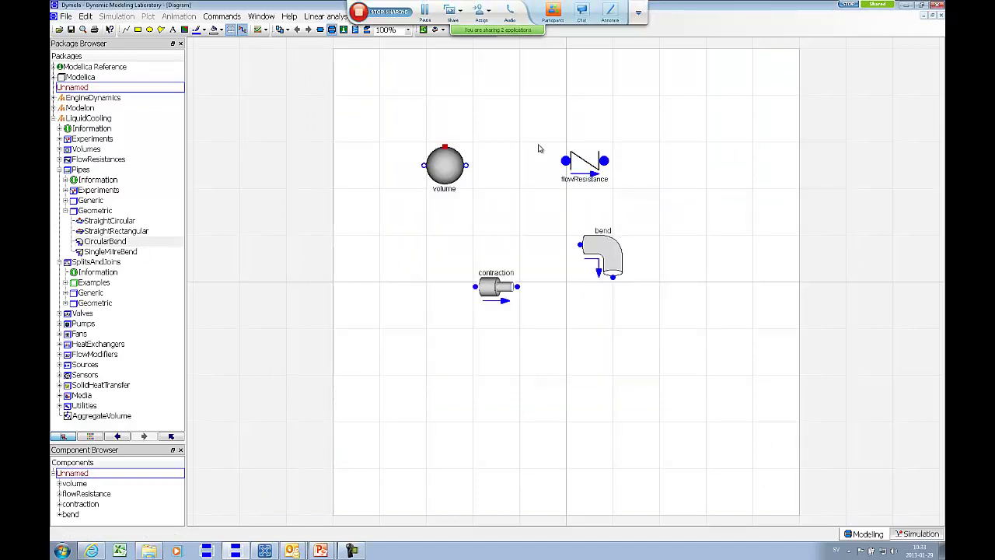
# Step: Collapse the Pipes package and examine the geometric Splits and Joins models in SplitsAndJoins
pyautogui.click(65, 212)
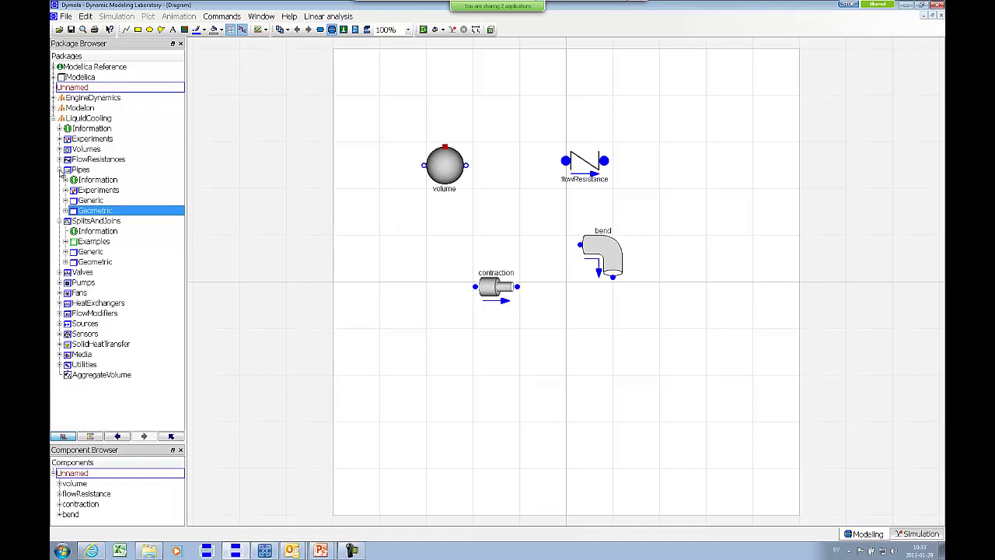
pyautogui.click(60, 171)
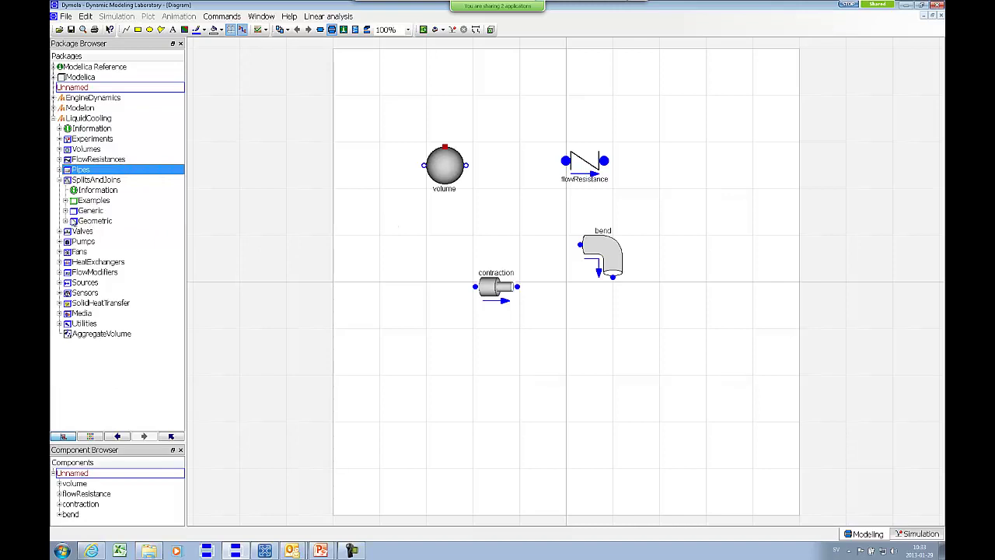
pyautogui.click(66, 221)
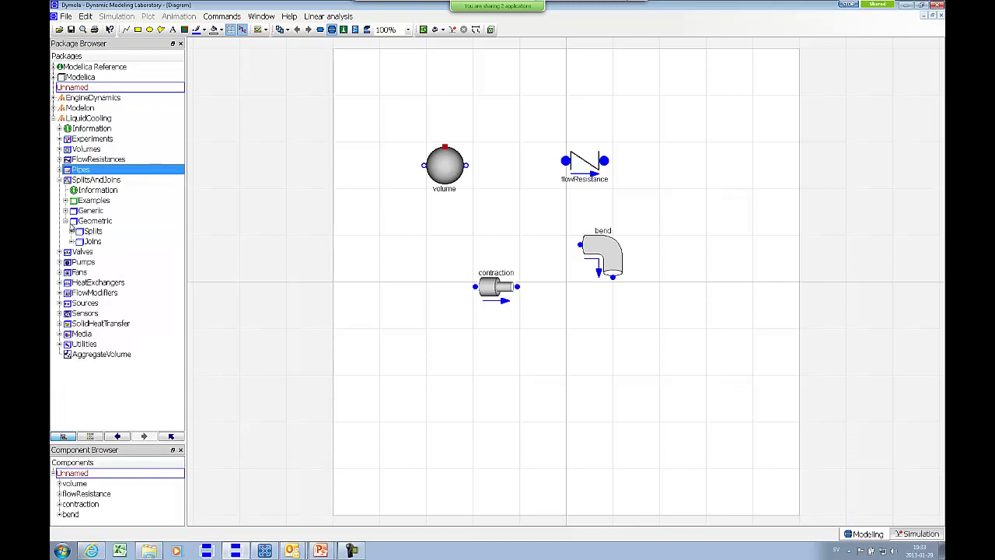
pyautogui.click(72, 230)
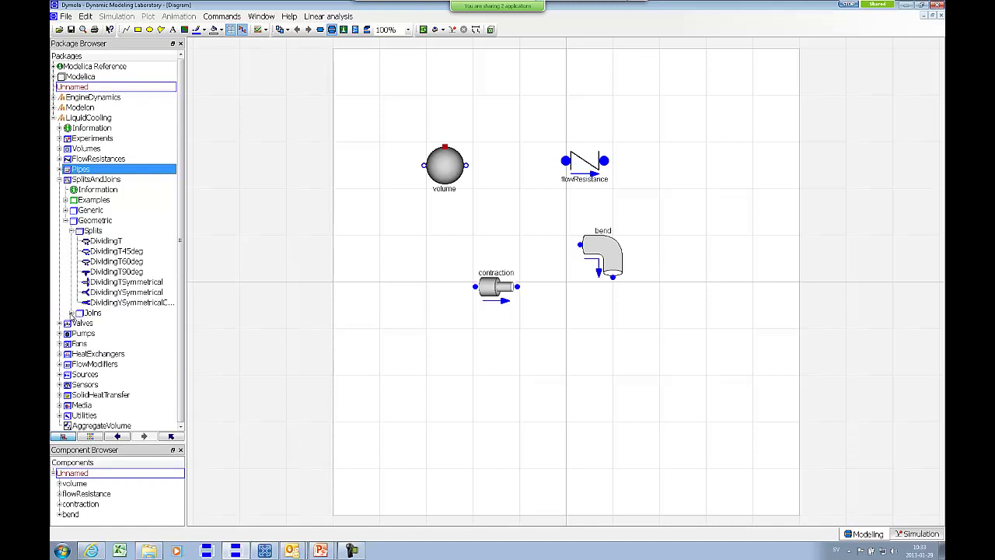
pyautogui.click(71, 313)
pyautogui.moveTo(179, 245); pyautogui.dragTo(178, 281)
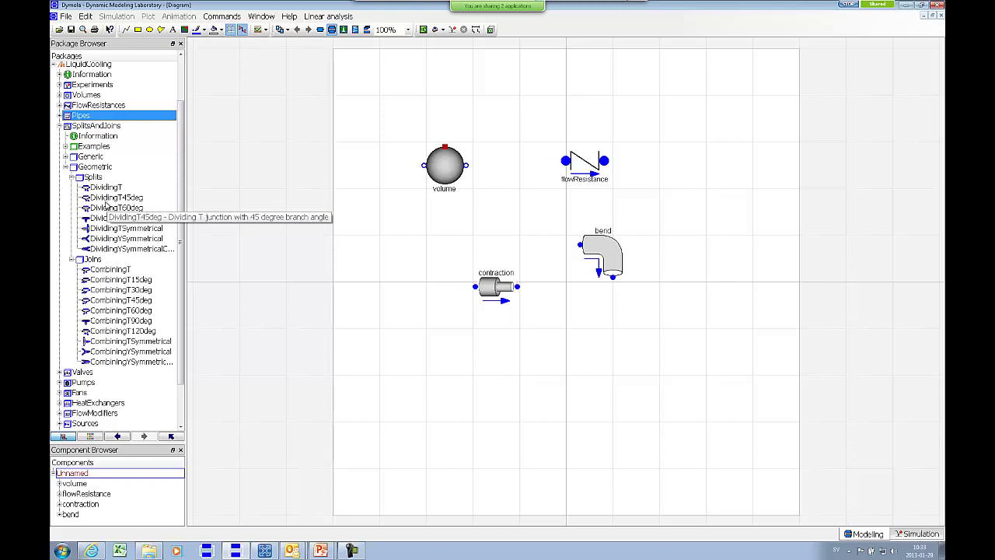
pyautogui.moveTo(104, 201); pyautogui.dragTo(356, 361)
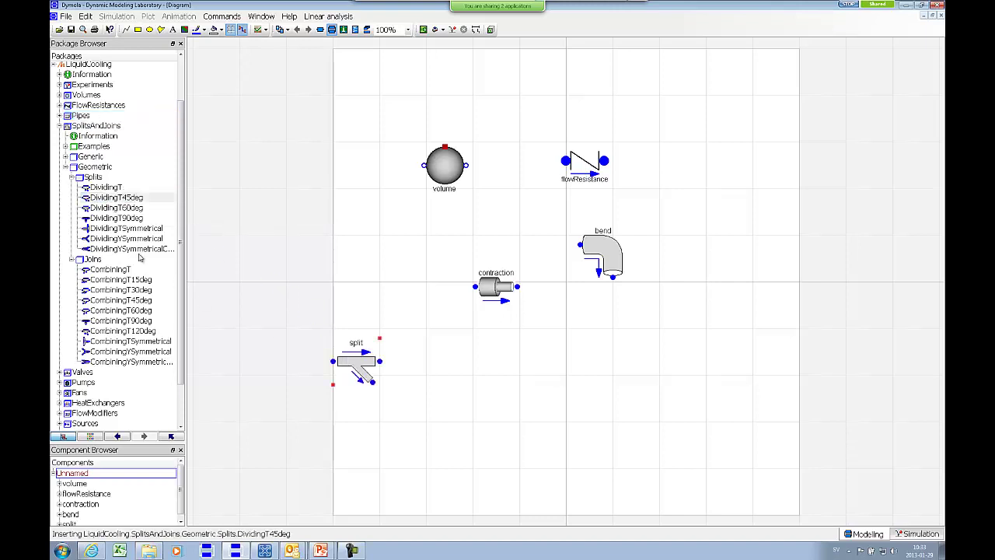
pyautogui.moveTo(123, 210); pyautogui.dragTo(420, 372)
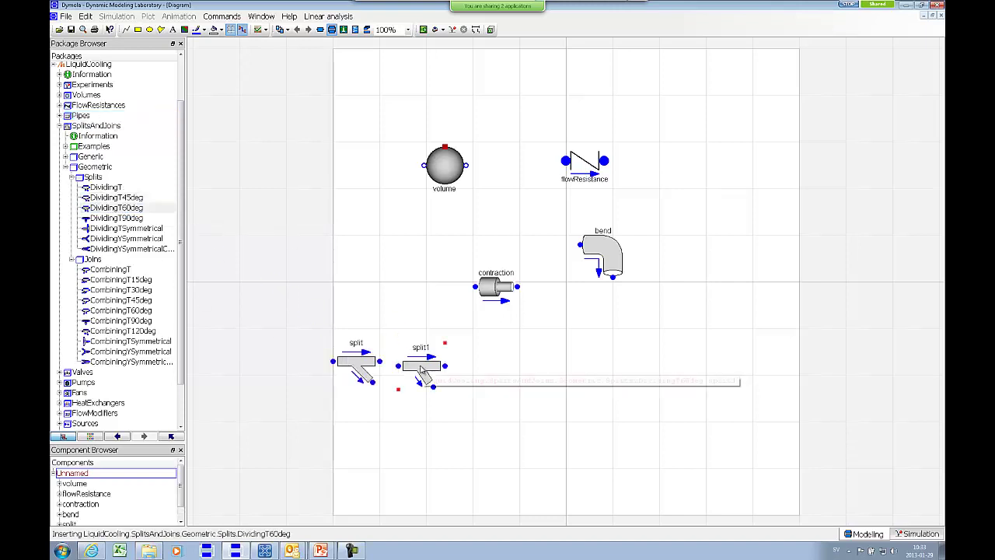
pyautogui.keyDown('shift'); pyautogui.click(372, 379); pyautogui.keyUp('shift')
pyautogui.press('Delete')
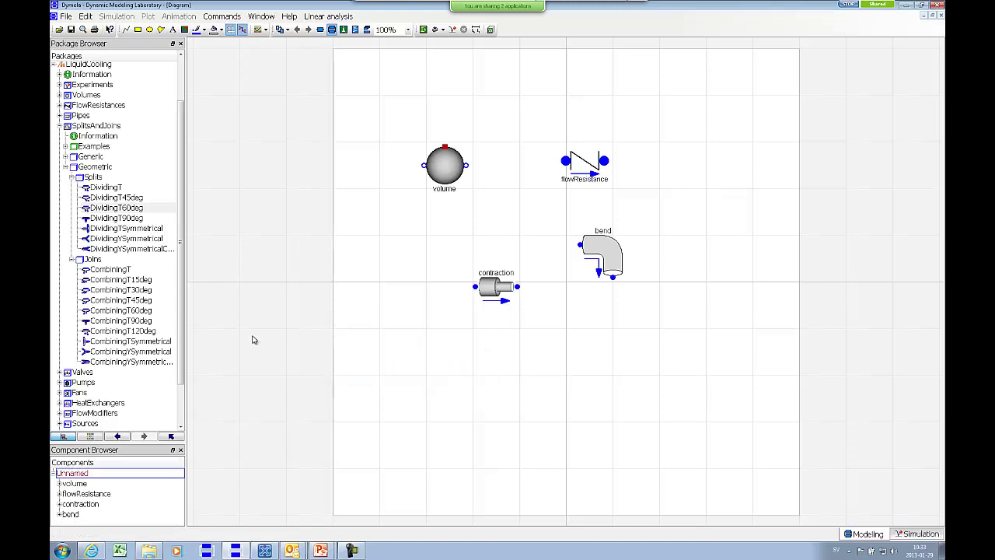
# Step: Place a DividingT split below the contraction and review its branch angle choices under frictionCharacteristic without picking one
pyautogui.moveTo(171, 188); pyautogui.dragTo(408, 364)
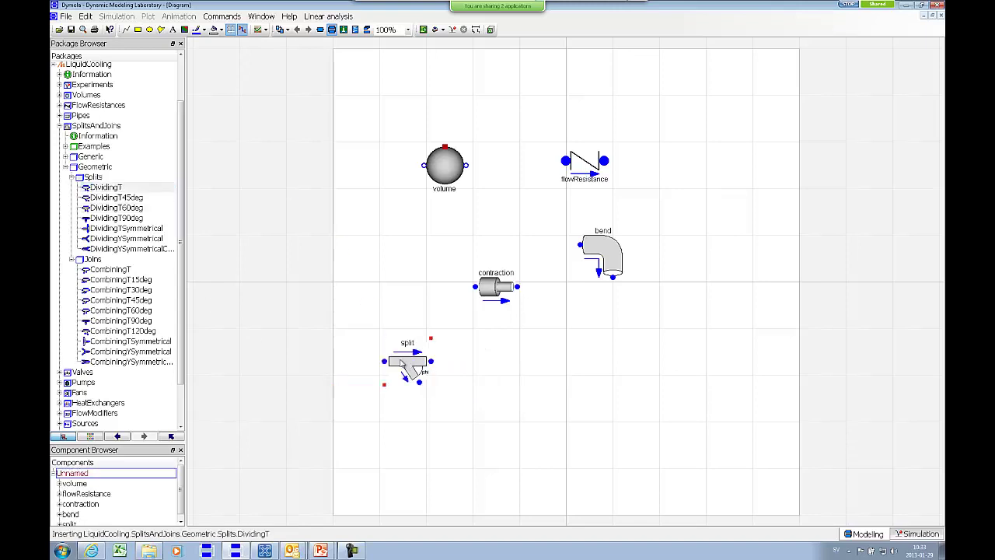
pyautogui.doubleClick(406, 363)
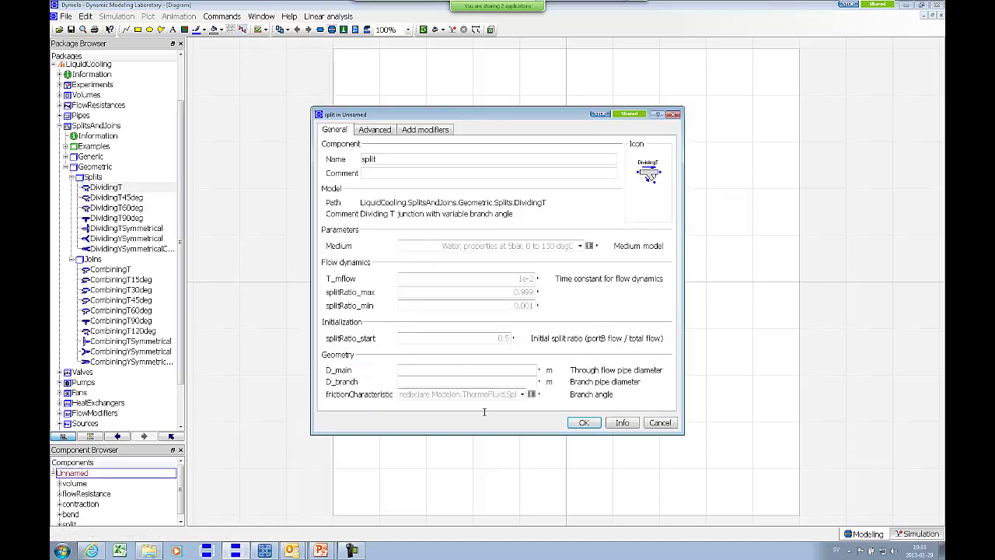
pyautogui.click(523, 394)
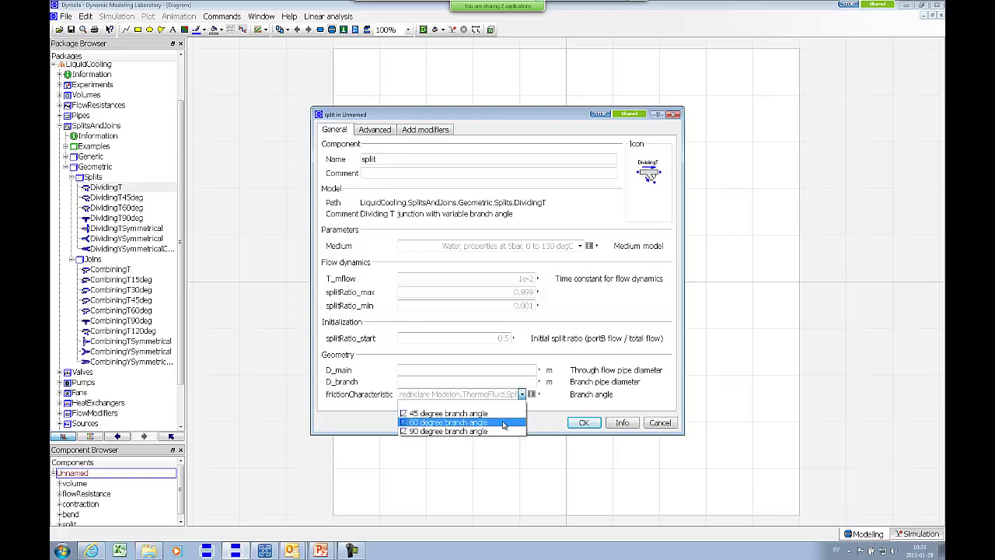
pyautogui.click(562, 422)
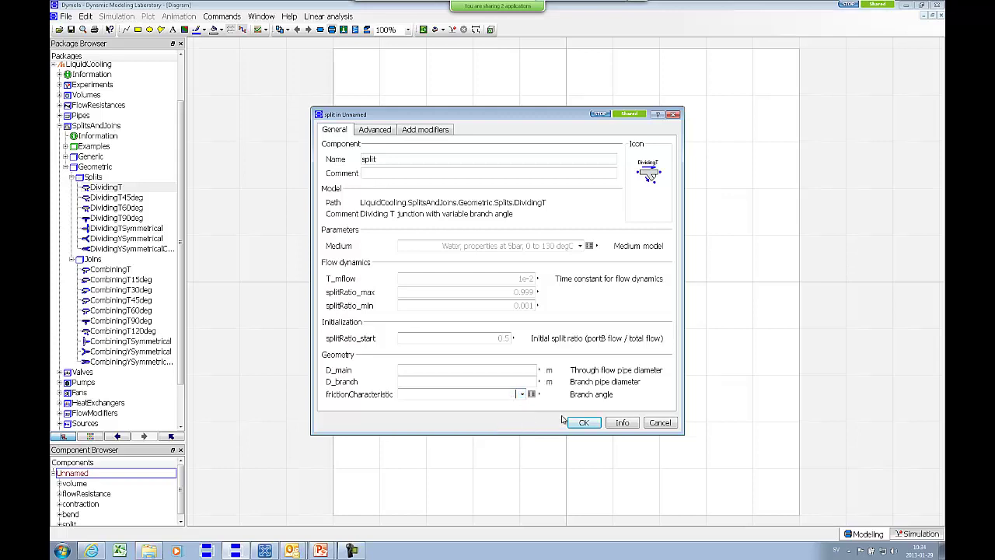
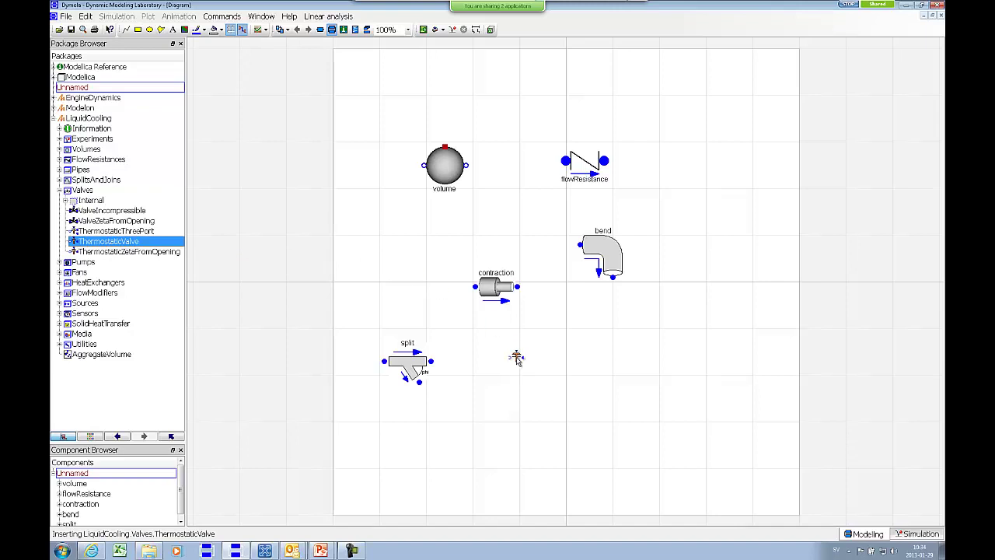
# Step: Place a ThermostaticValve and a ThermostaticThreePort valve in the row beside the split, and shift the three-port valve slightly up
pyautogui.click(115, 232)
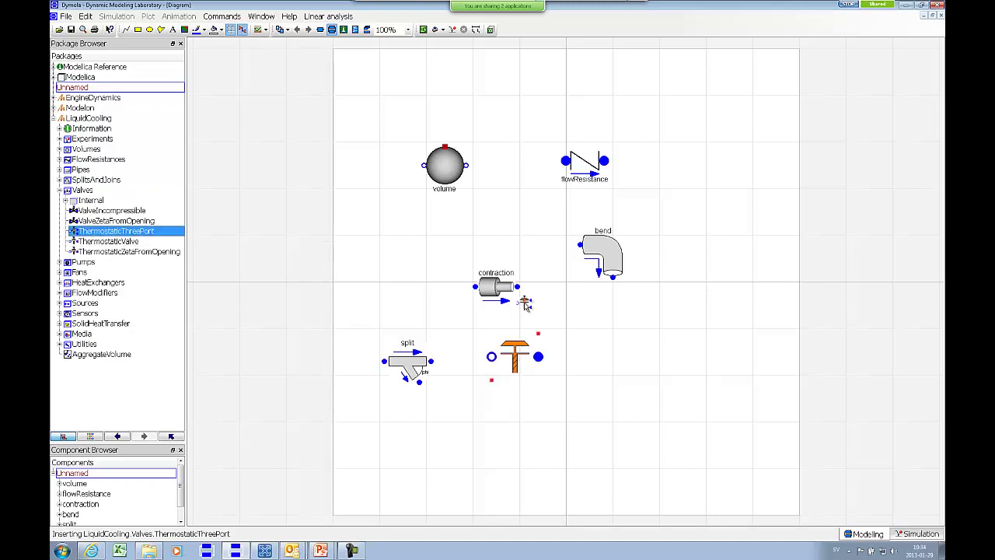
pyautogui.click(644, 360)
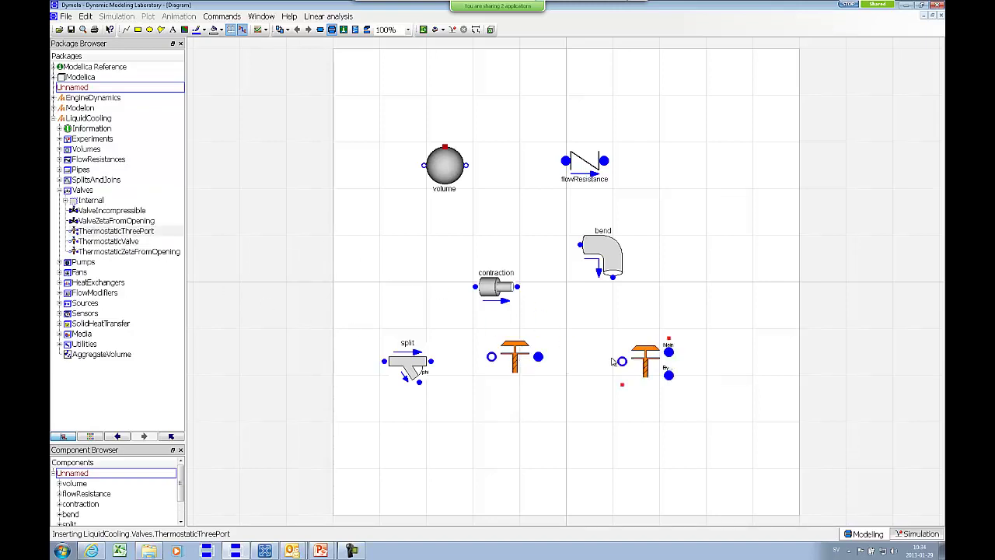
pyautogui.moveTo(649, 363); pyautogui.dragTo(649, 355)
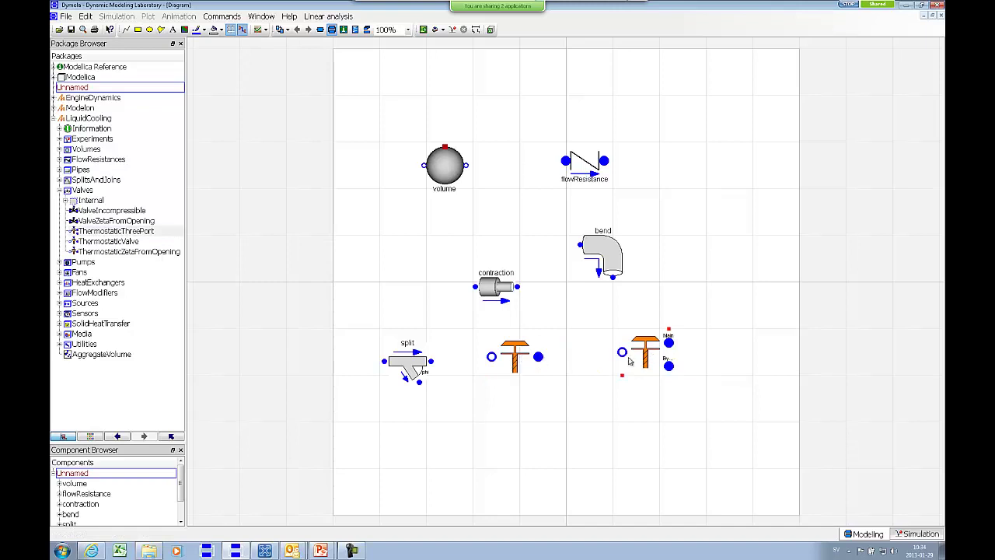
# Step: Review the opening characteristic logic choices in the three-port thermostatic valve's parameters without applying any
pyautogui.doubleClick(651, 355)
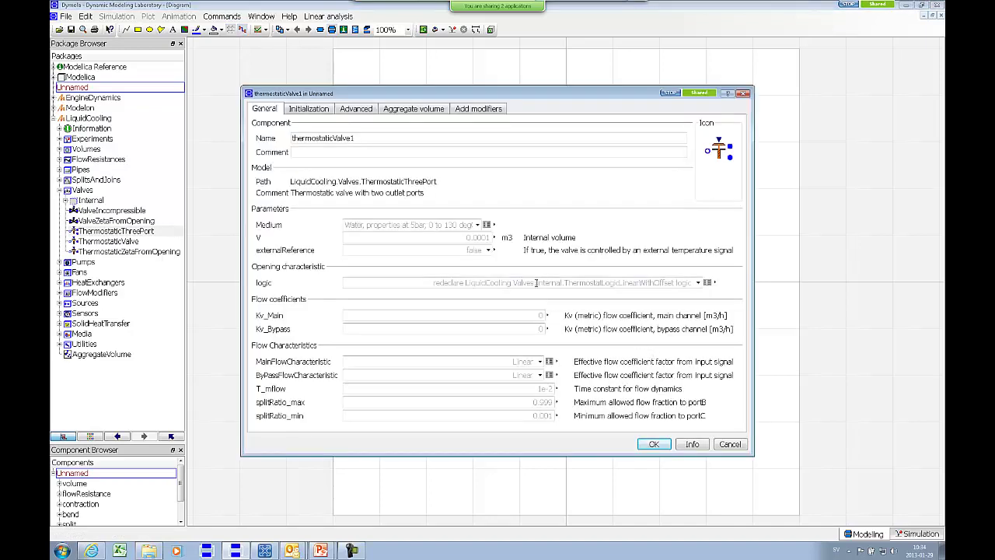
pyautogui.click(698, 283)
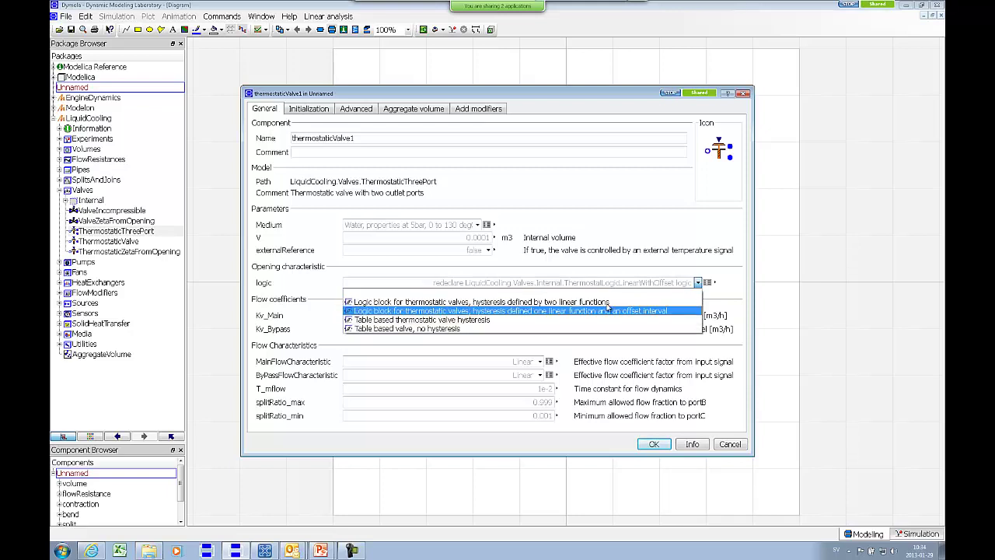
pyautogui.click(721, 299)
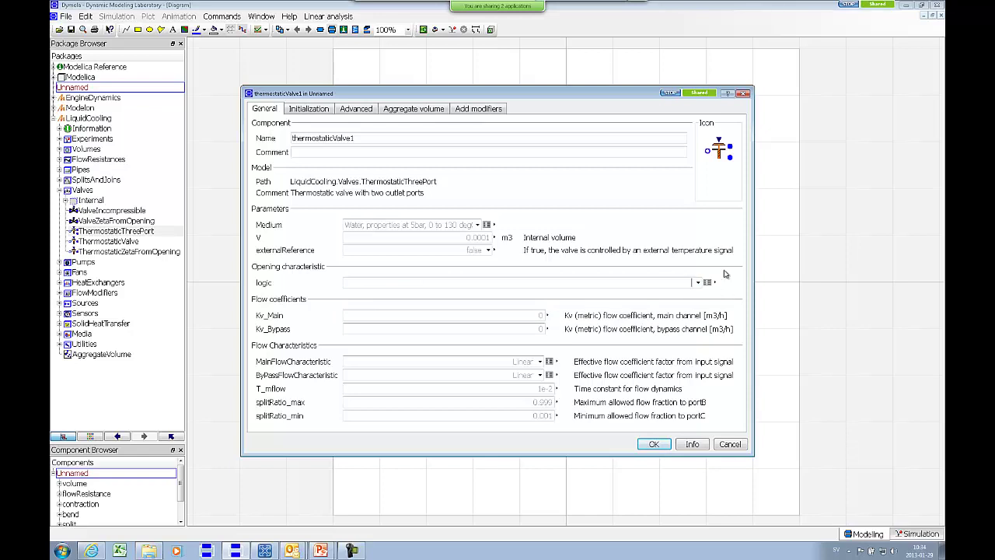
pyautogui.click(719, 445)
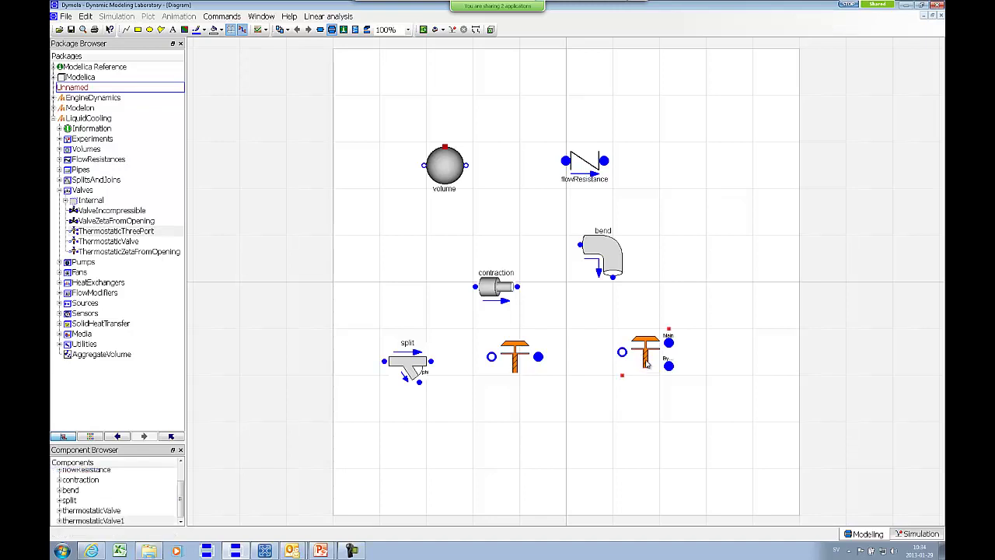
# Step: Move the three-port thermostatic valve slightly lower and set its externalReference parameter to true
pyautogui.moveTo(647, 365); pyautogui.dragTo(647, 379)
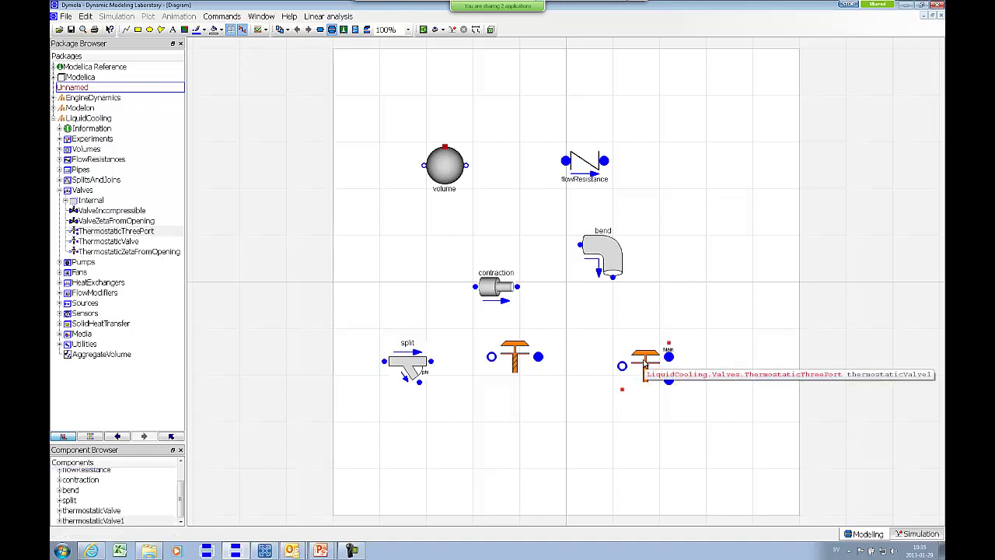
pyautogui.rightClick(645, 366)
pyautogui.click(642, 333)
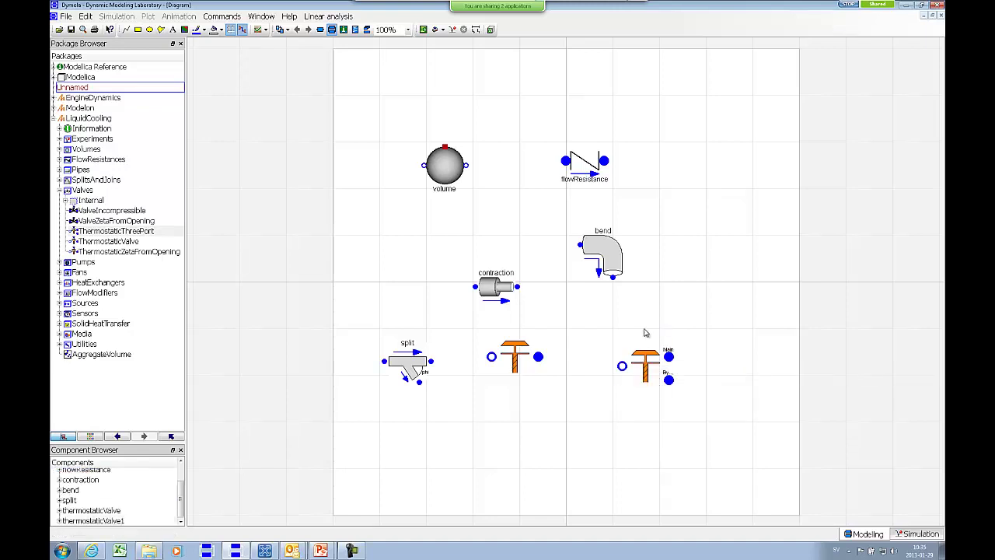
pyautogui.doubleClick(643, 370)
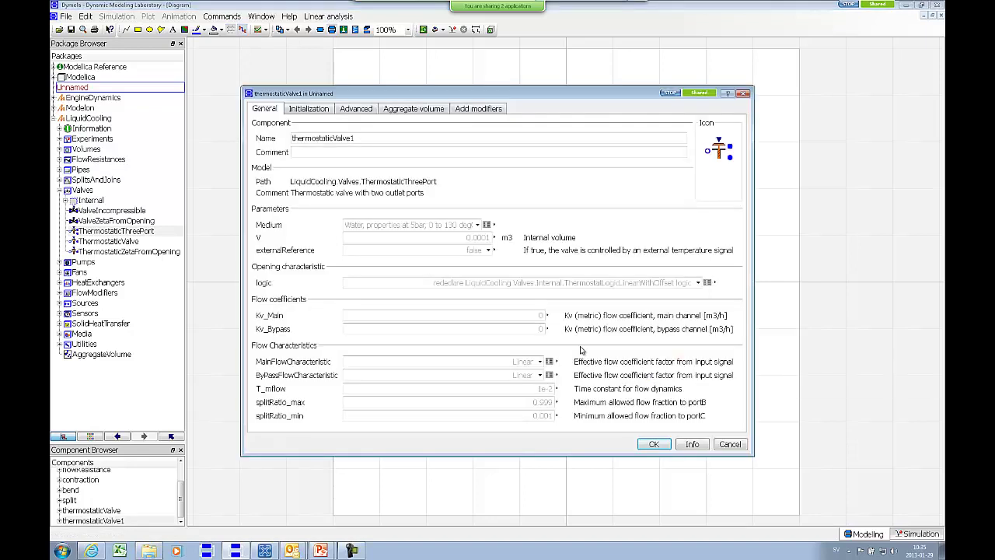
pyautogui.click(488, 250)
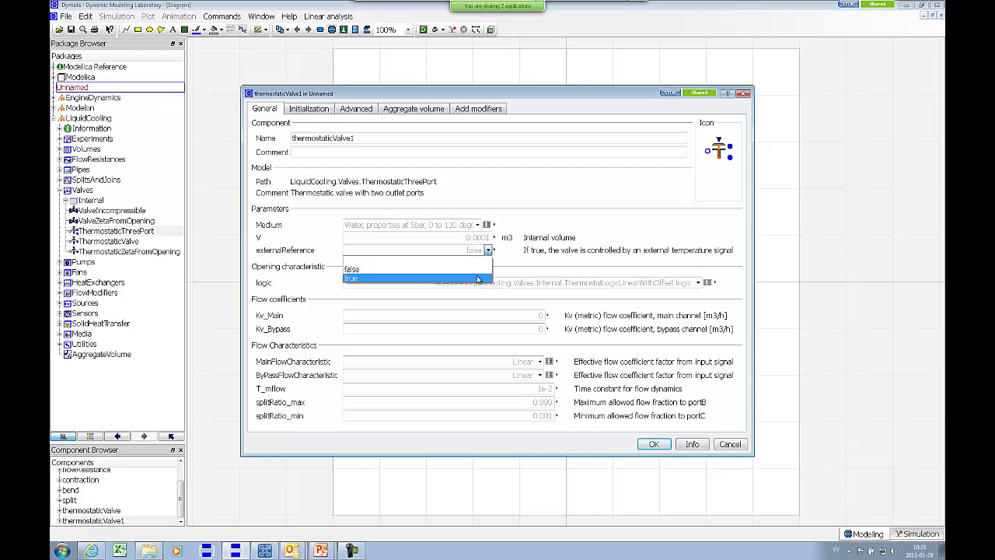
pyautogui.click(477, 279)
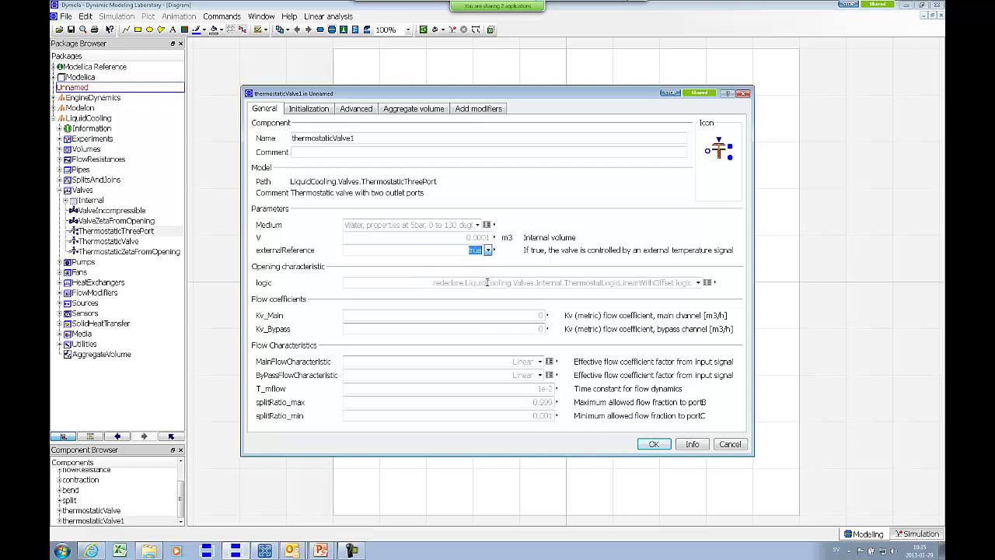
pyautogui.click(652, 443)
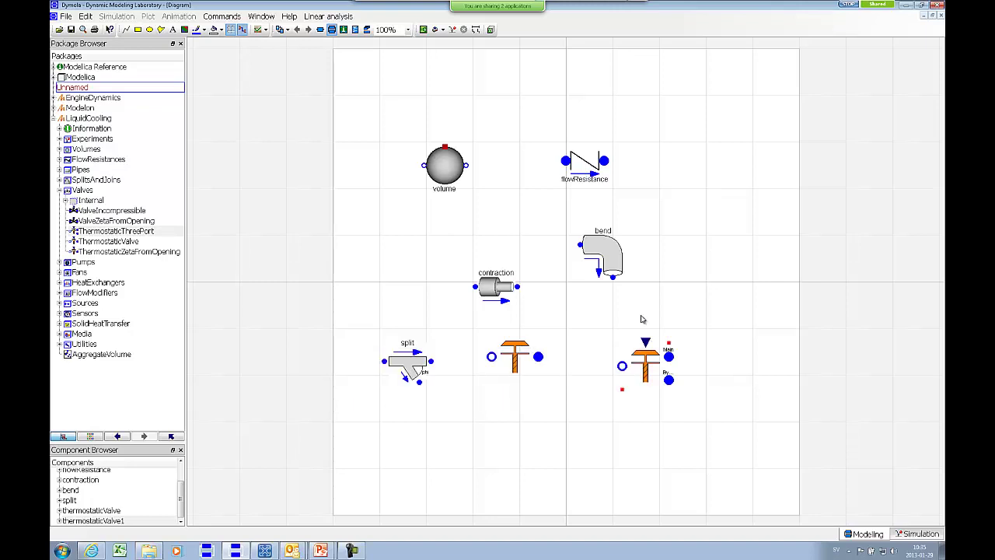
# Step: Delete the split and both thermostatic valves from the bottom row of the diagram, and collapse the Valves package
pyautogui.moveTo(710, 311); pyautogui.dragTo(370, 412)
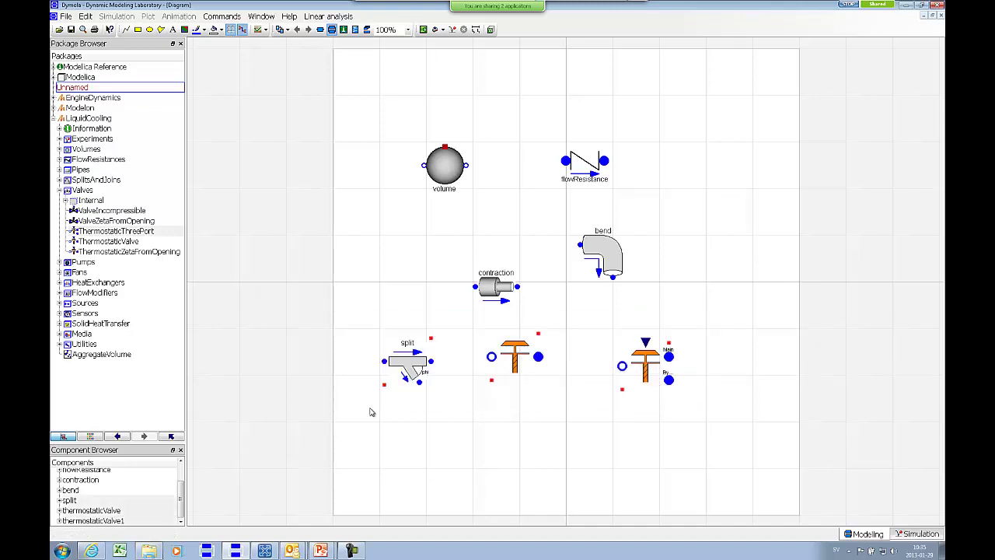
pyautogui.press('Delete')
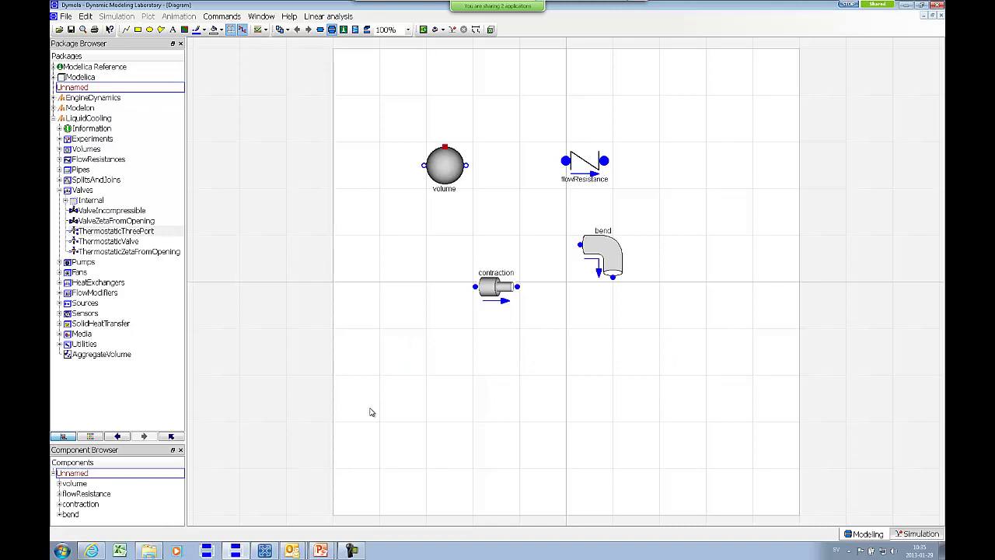
pyautogui.click(59, 191)
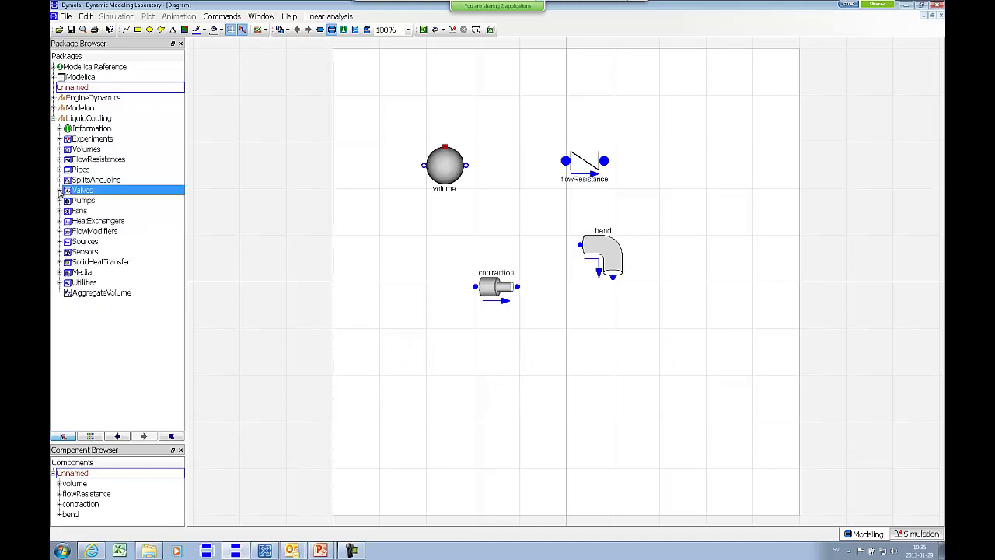
# Step: Examine the models offered in the Pumps, Fans and HeatExchangers packages, including the GasLiquid and Stacks subpackages
pyautogui.click(60, 201)
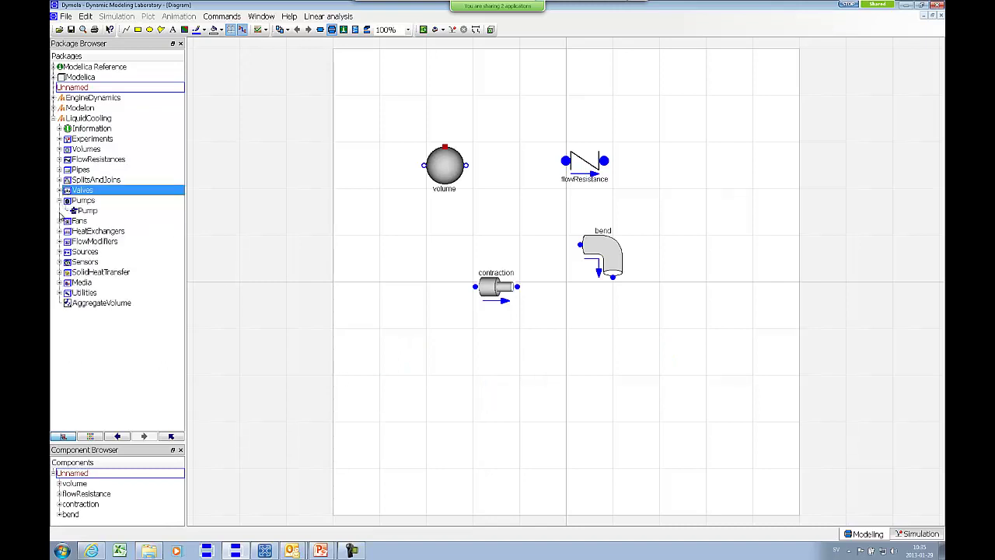
pyautogui.click(60, 221)
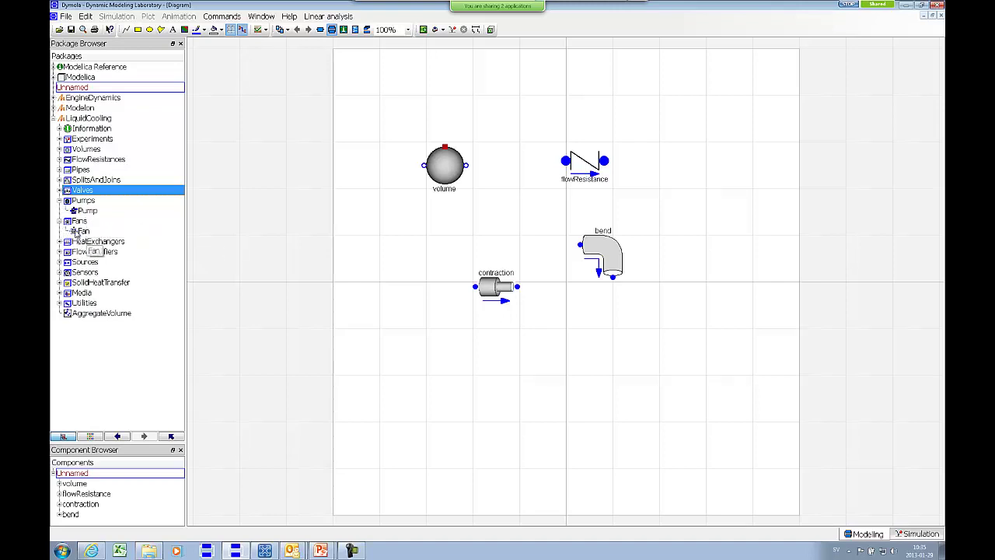
pyautogui.click(60, 201)
pyautogui.click(59, 211)
pyautogui.click(59, 221)
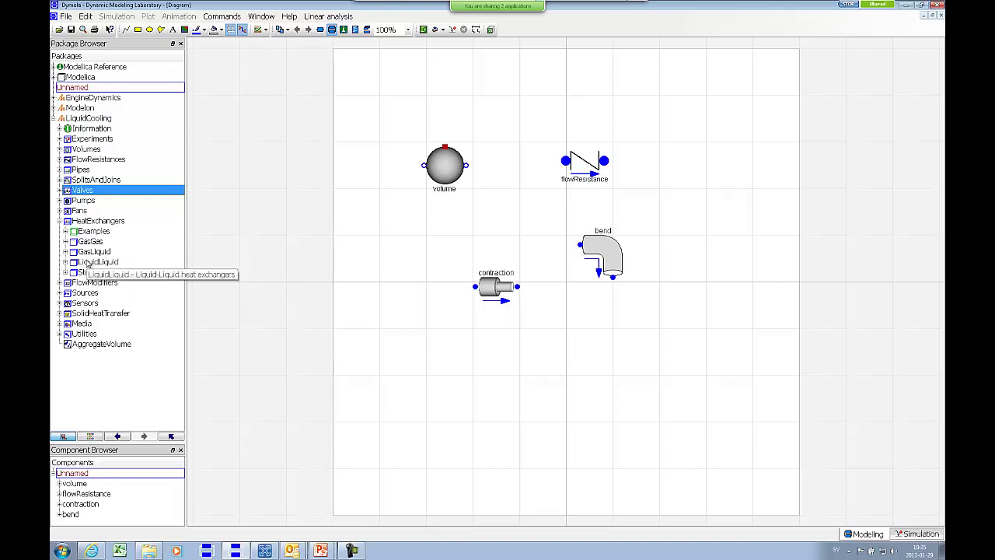
pyautogui.click(66, 252)
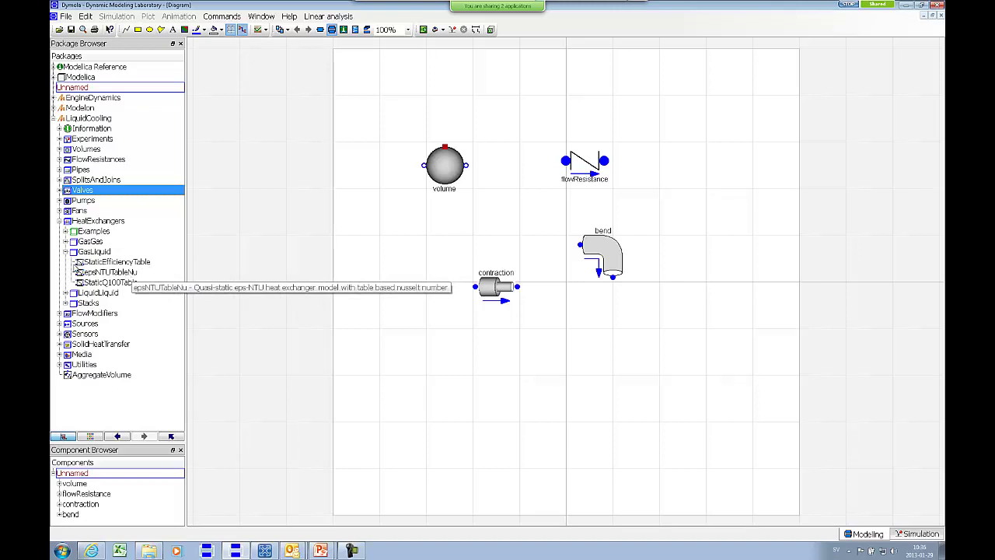
pyautogui.click(66, 252)
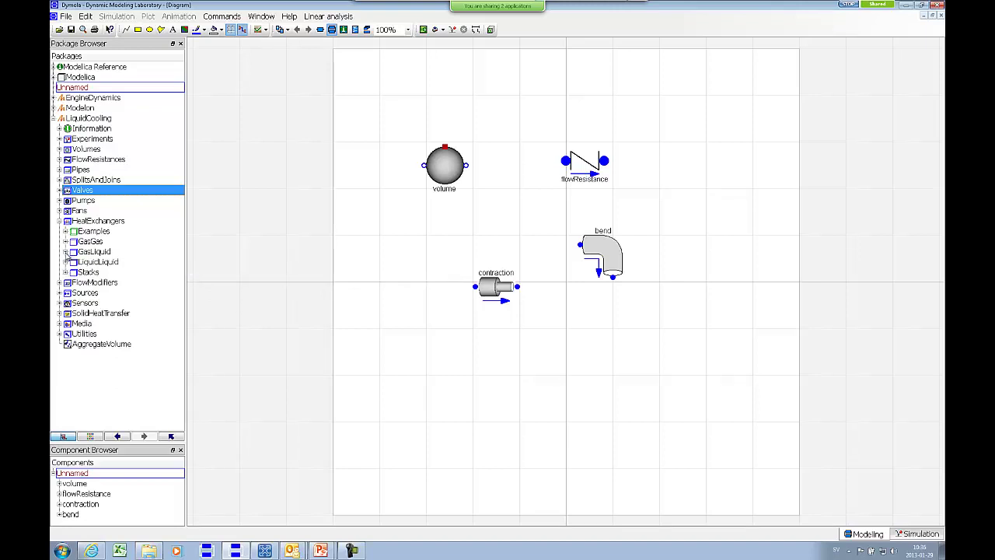
pyautogui.click(66, 272)
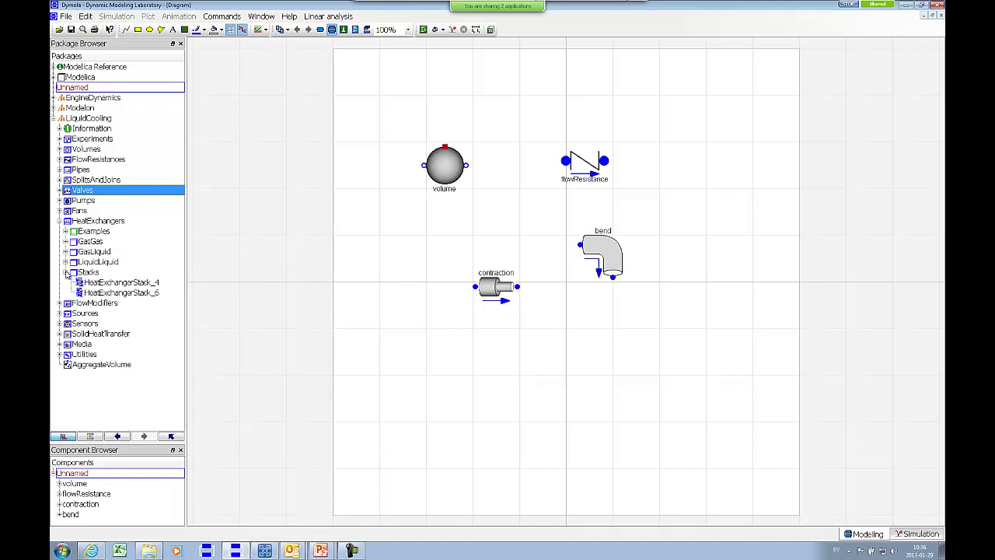
# Step: Clear the volume, flow resistance, contraction and bend from the diagram
pyautogui.moveTo(670, 117); pyautogui.dragTo(391, 344)
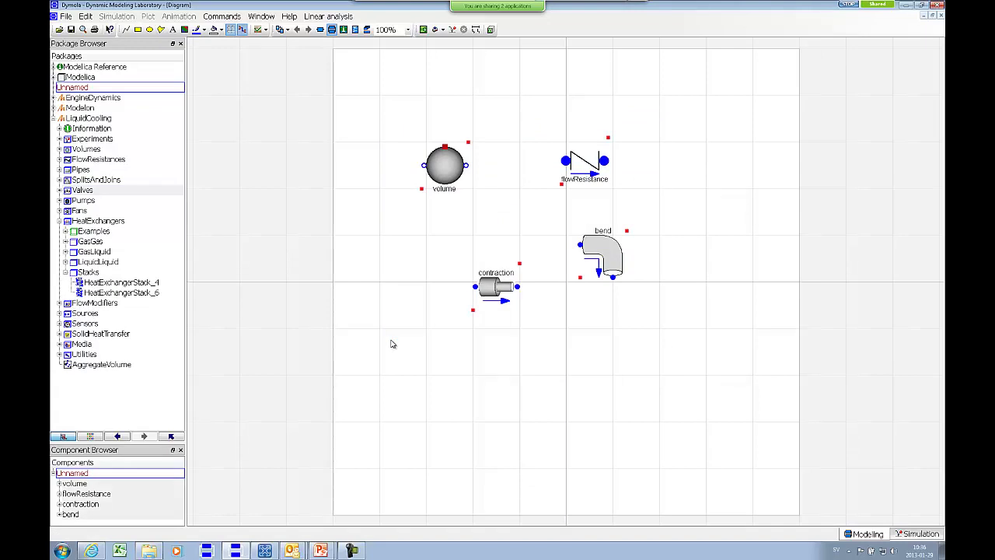
pyautogui.press('Delete')
# Step: Inspect the HeatExchangerStack_4 model in both its diagram and icon layers
pyautogui.click(123, 284)
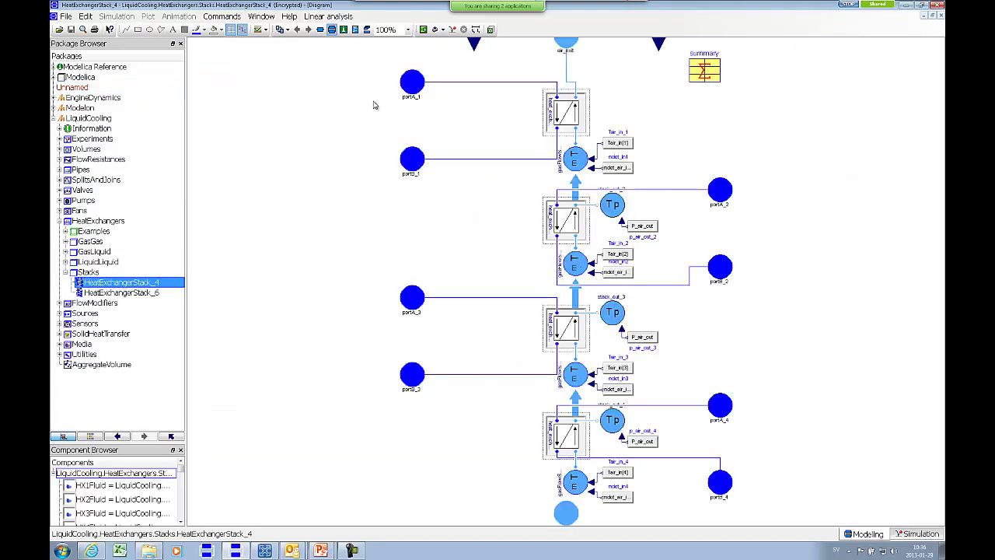
pyautogui.click(319, 30)
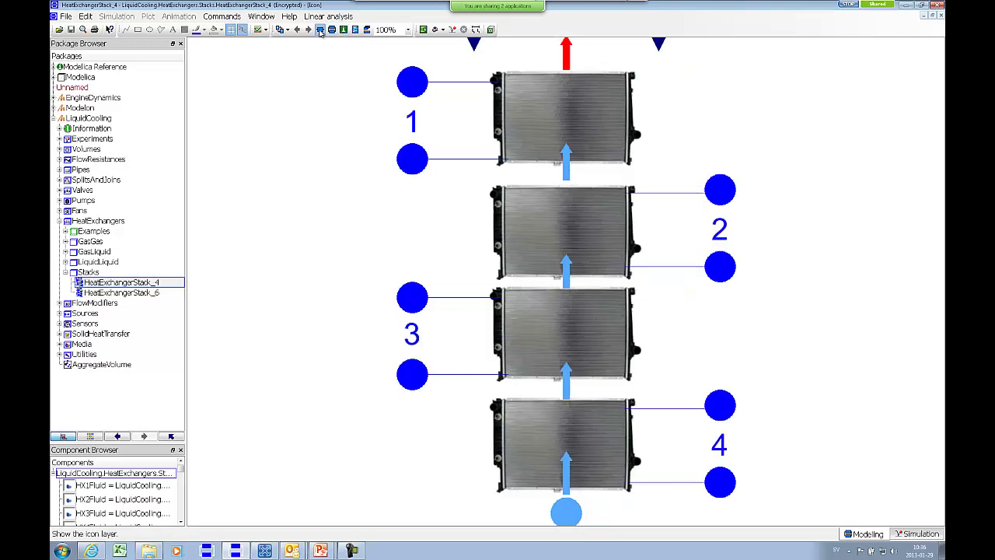
pyautogui.click(331, 30)
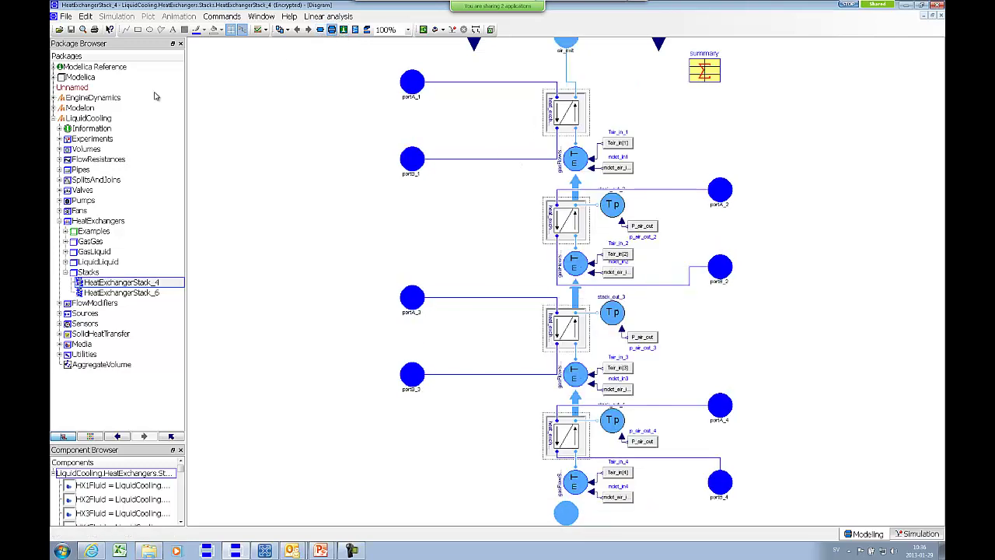
# Step: Place a HeatExchangerStack_4 in the Unnamed model, left of the diagram's centre, and enlarge it slightly
pyautogui.click(74, 88)
pyautogui.moveTo(109, 284); pyautogui.dragTo(451, 276)
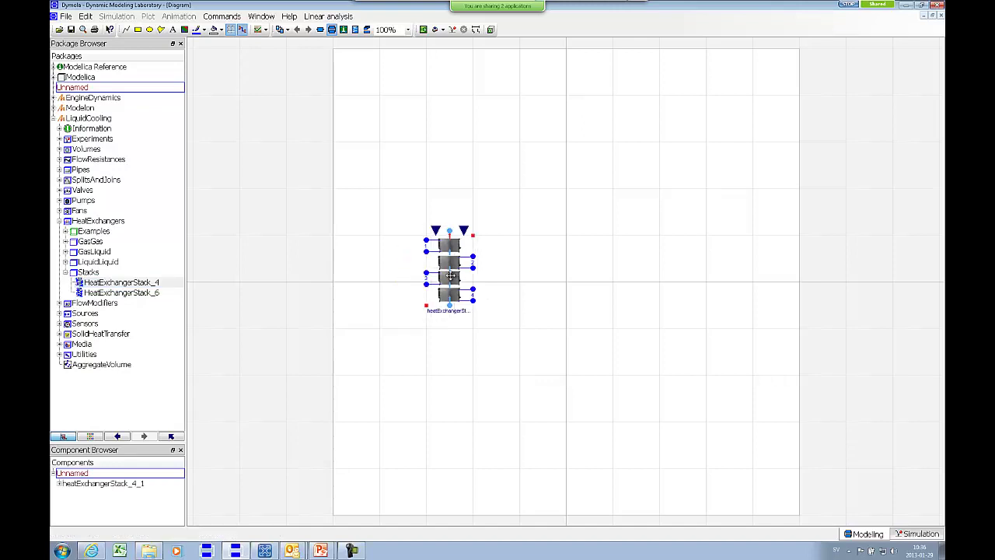
pyautogui.moveTo(425, 307); pyautogui.dragTo(407, 331)
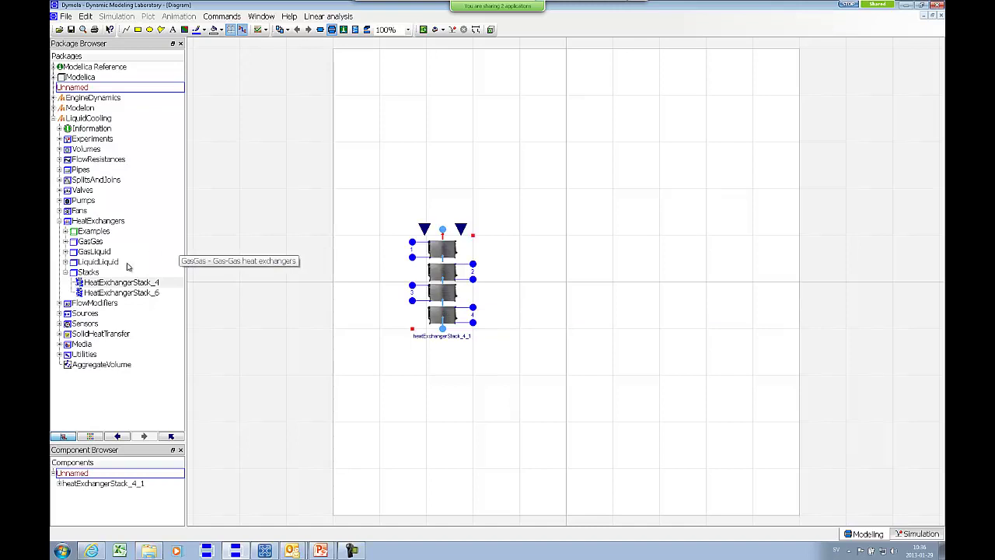
# Step: Review the heat exchanger stack's general and geometry parameters and its documentation on area fractions, without changing anything
pyautogui.doubleClick(443, 293)
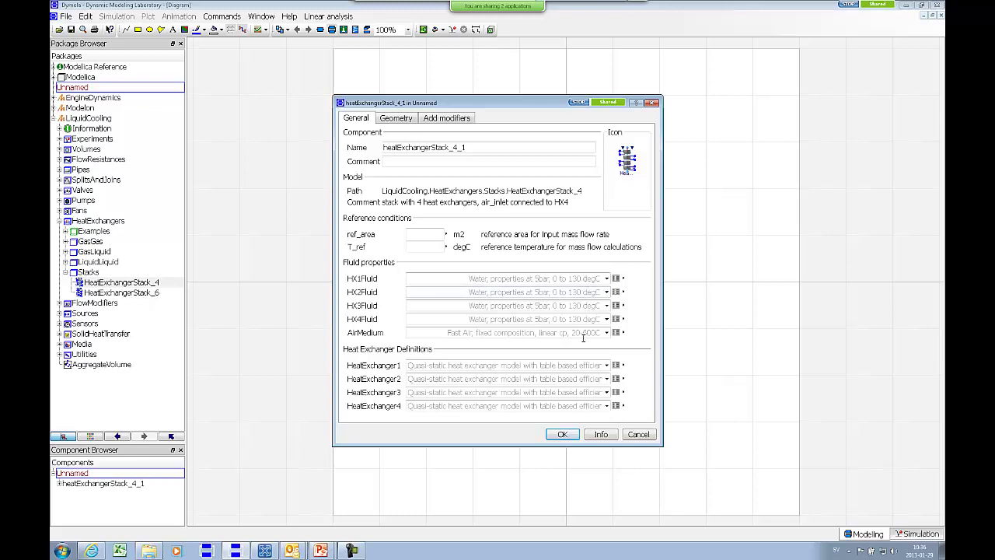
pyautogui.click(402, 119)
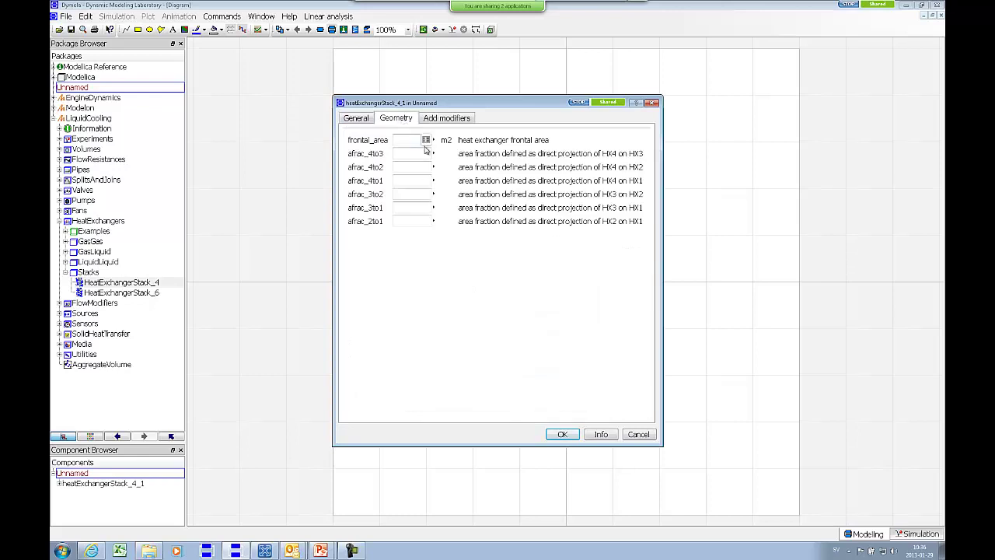
pyautogui.click(611, 435)
pyautogui.moveTo(638, 380); pyautogui.dragTo(737, 442)
pyautogui.moveTo(731, 131); pyautogui.dragTo(732, 175)
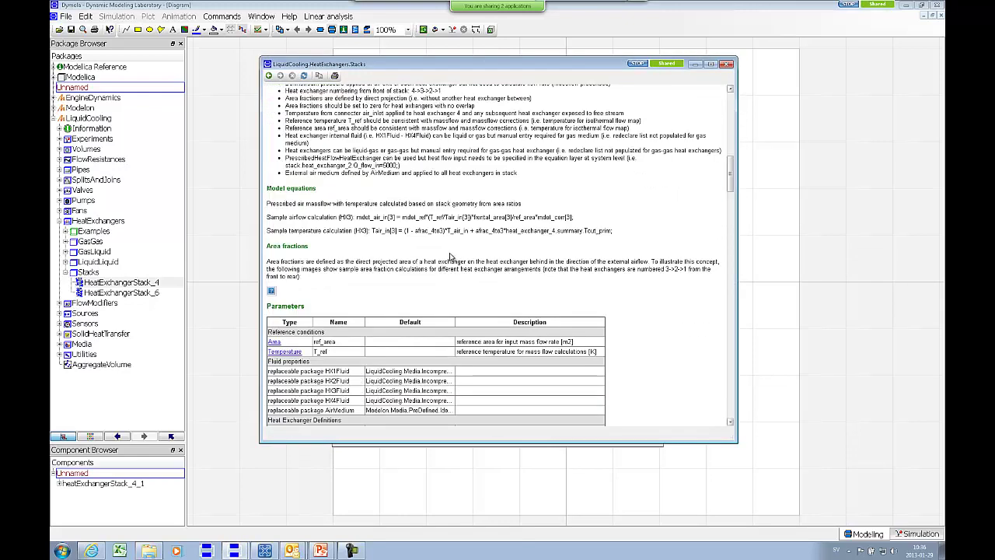
pyautogui.click(729, 66)
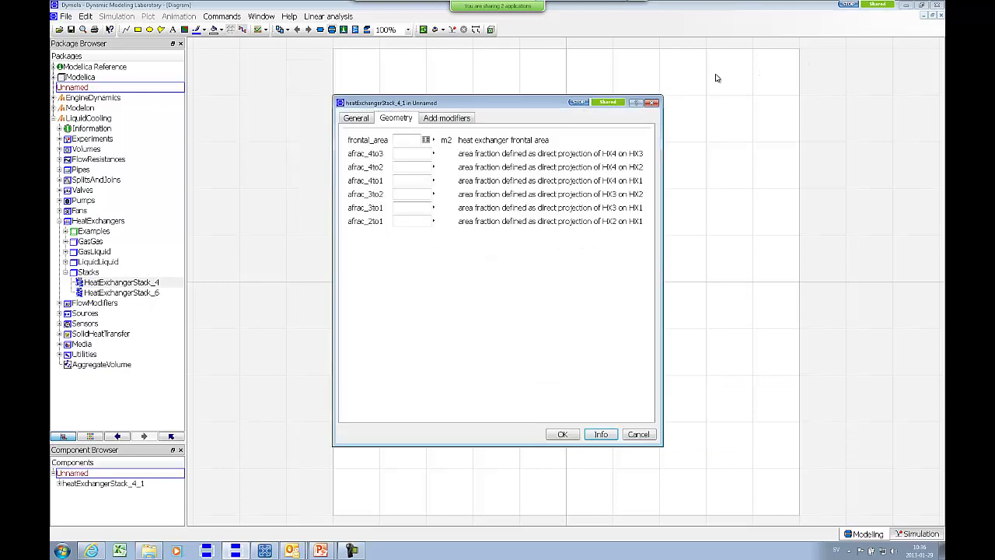
pyautogui.click(629, 437)
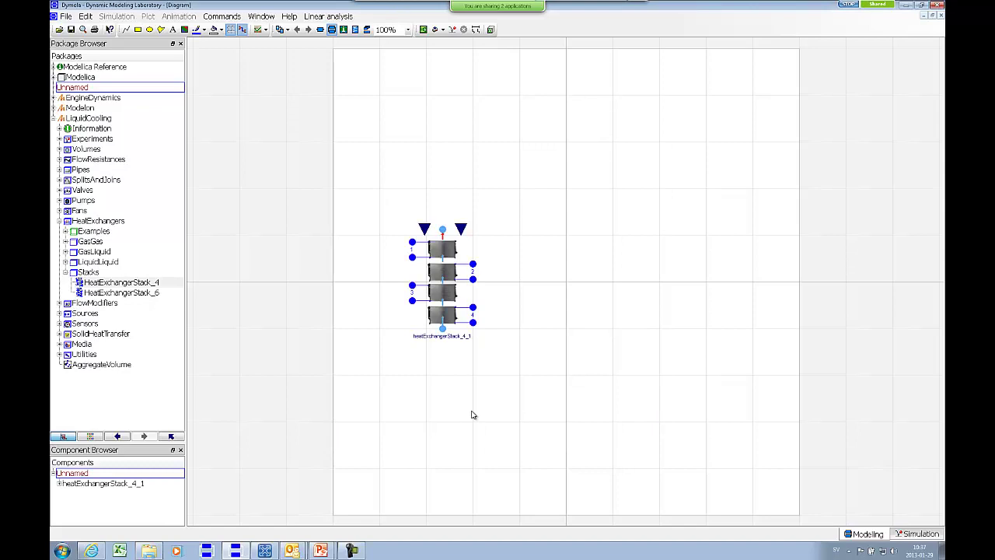
# Step: Delete the heat exchanger stack from the diagram and collapse the HeatExchangers package
pyautogui.moveTo(526, 186); pyautogui.dragTo(394, 407)
pyautogui.press('Delete')
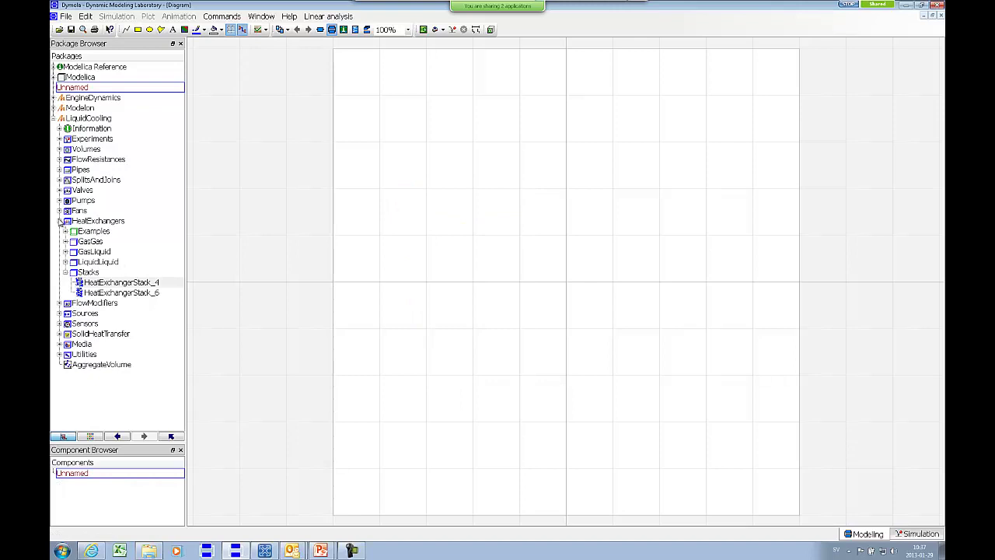
pyautogui.click(59, 221)
# Step: Examine the liquid and gas temperature and flow rate components in the FlowModifiers package
pyautogui.click(60, 231)
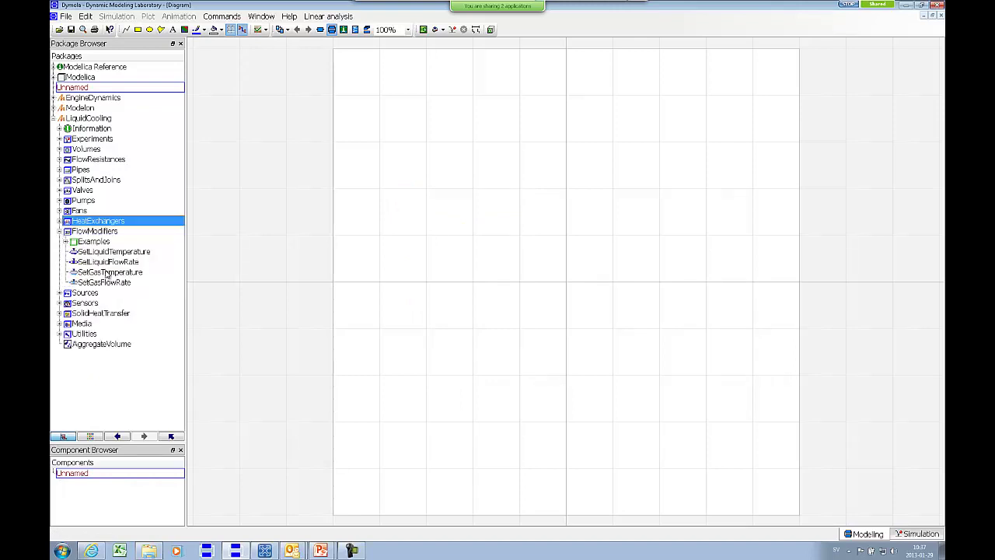
pyautogui.moveTo(107, 275)
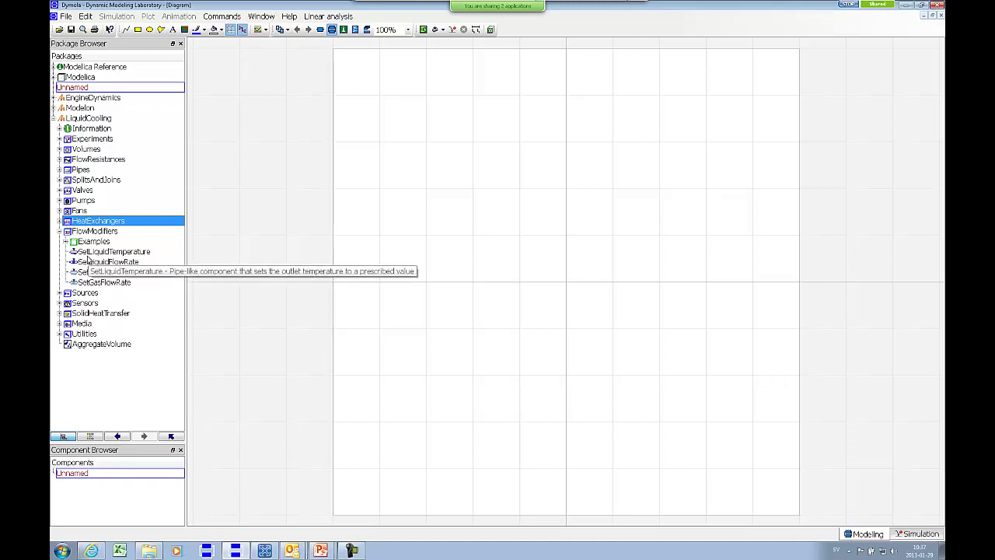
pyautogui.click(59, 231)
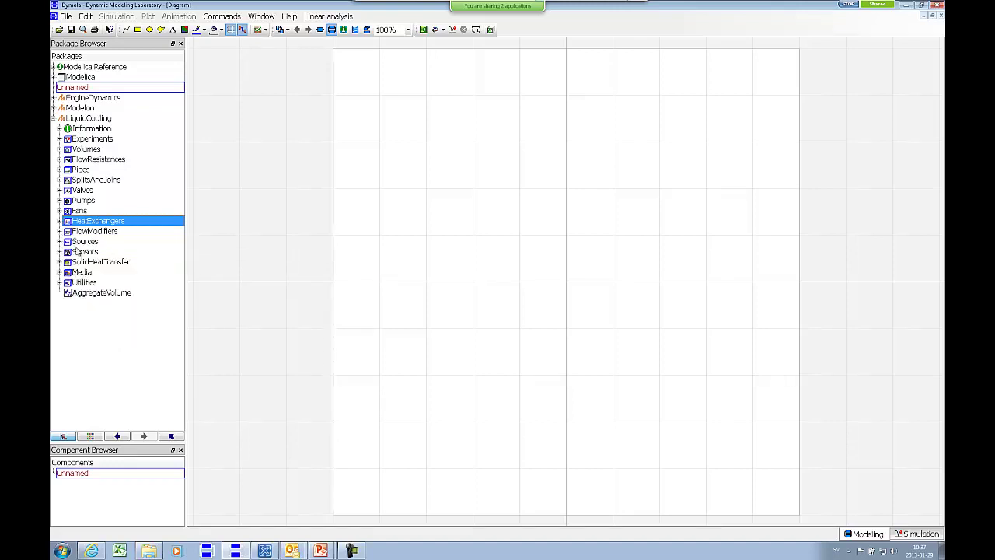
# Step: Add a LiquidFlowSource from the Sources package with flowDefinition set to Volume flow rate and use_flow_in enabled
pyautogui.click(59, 242)
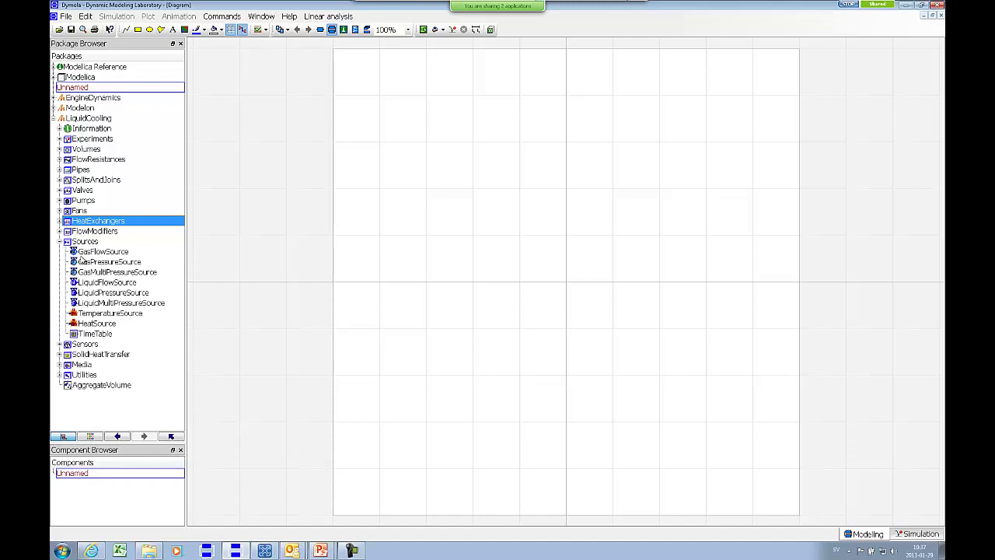
pyautogui.moveTo(94, 286); pyautogui.dragTo(435, 223)
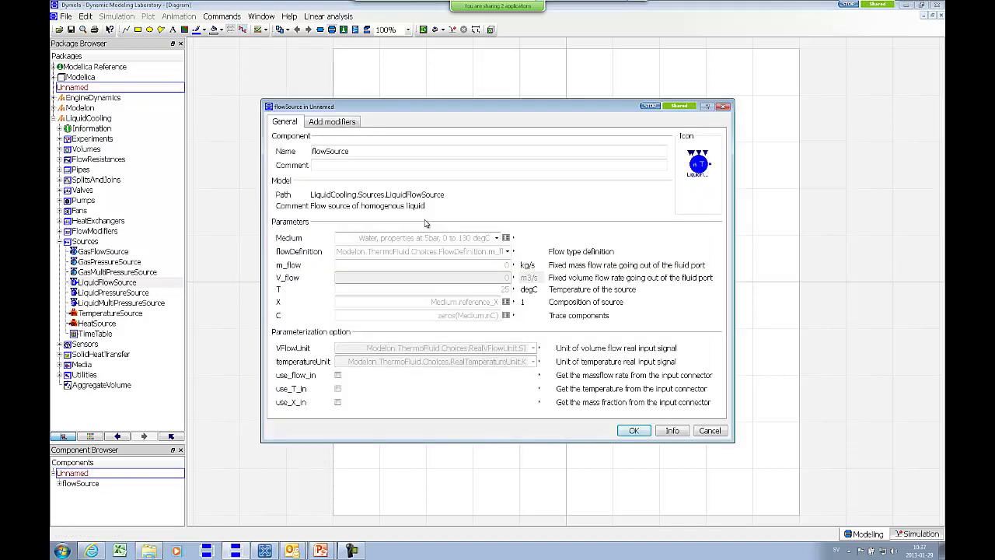
pyautogui.click(507, 254)
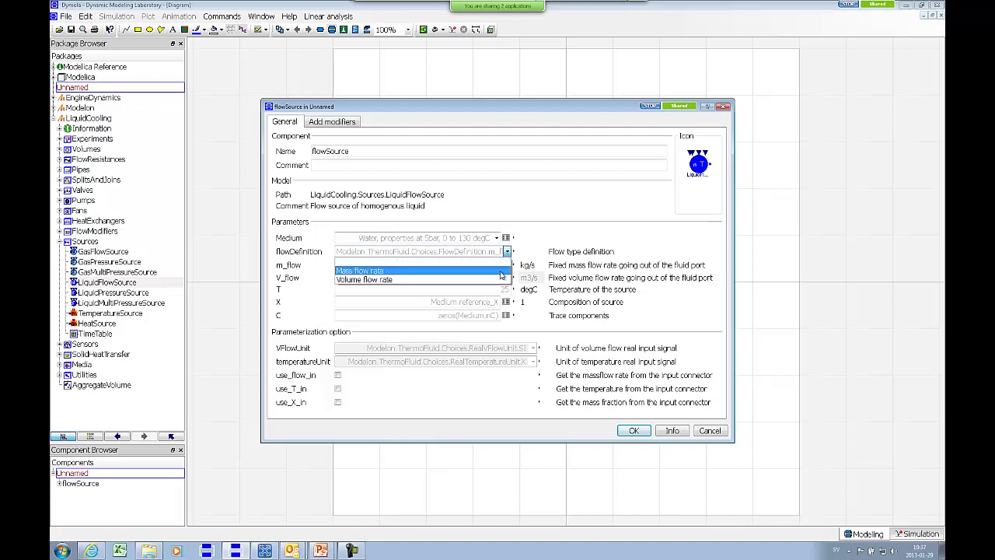
pyautogui.click(502, 279)
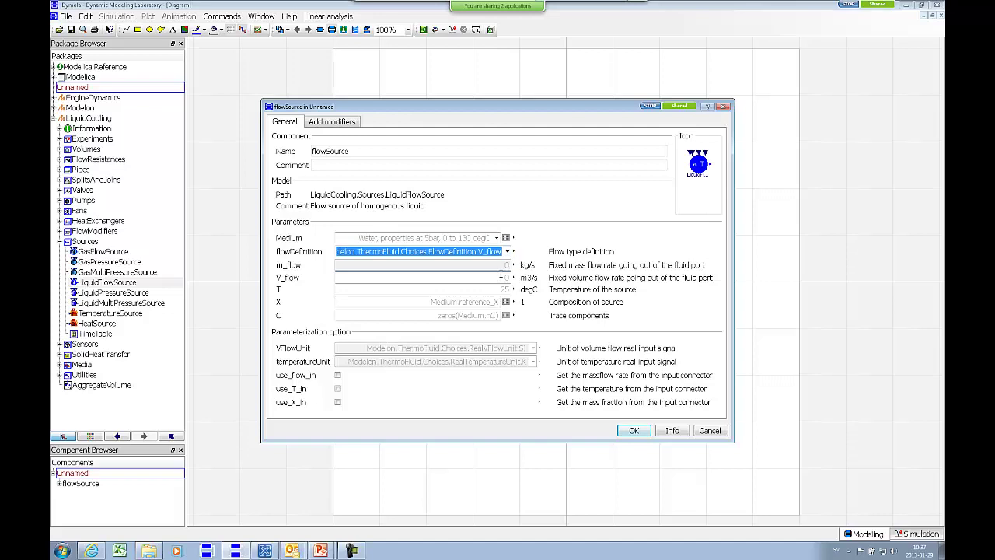
pyautogui.click(509, 253)
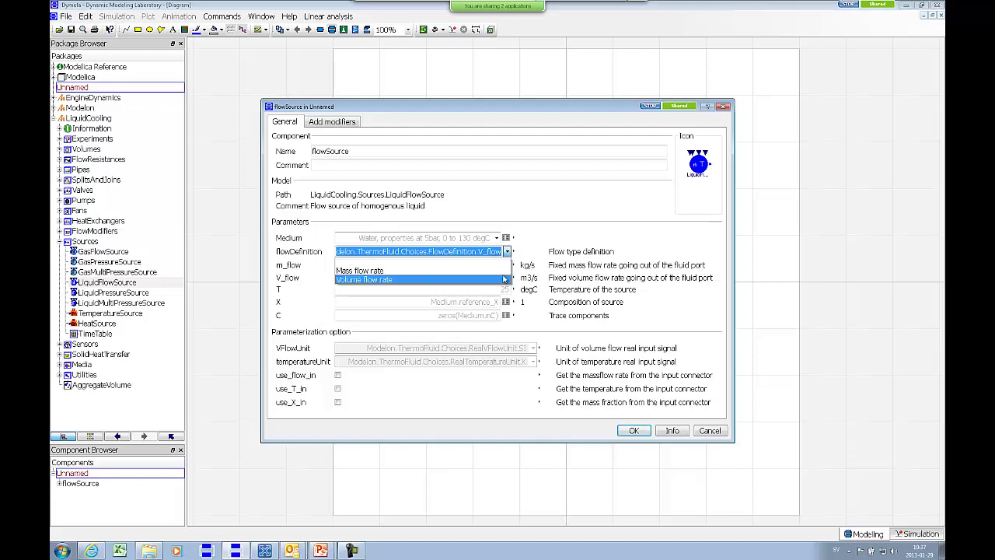
pyautogui.click(389, 277)
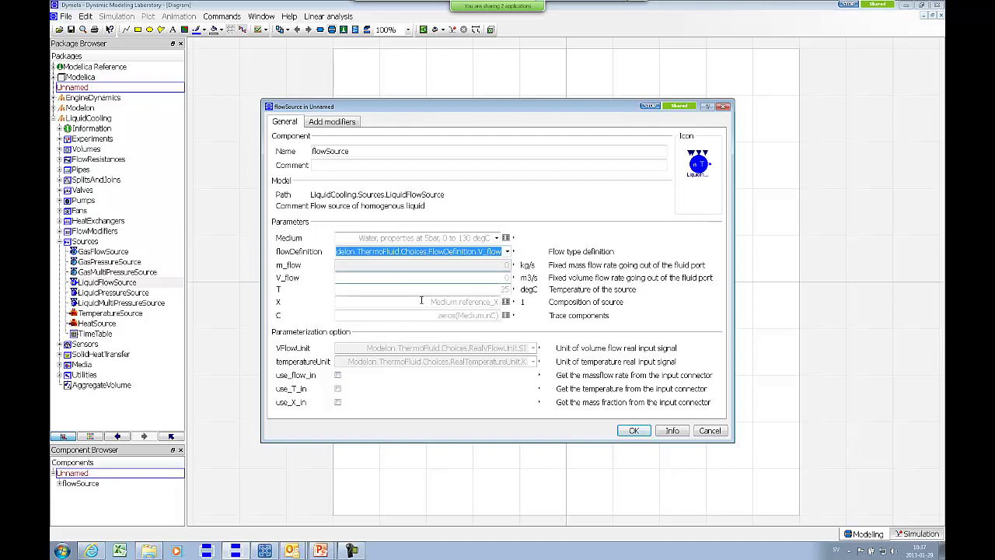
pyautogui.click(338, 375)
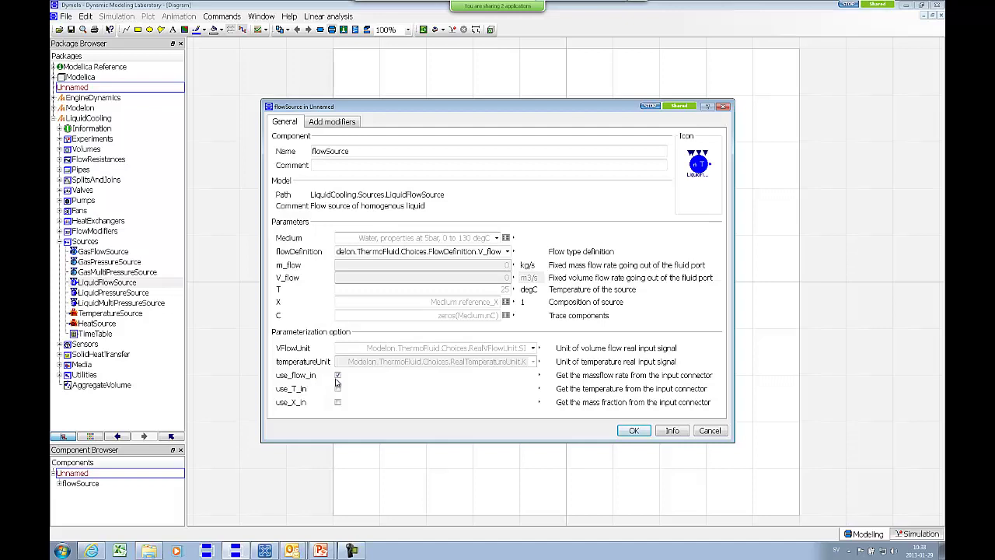
pyautogui.click(633, 430)
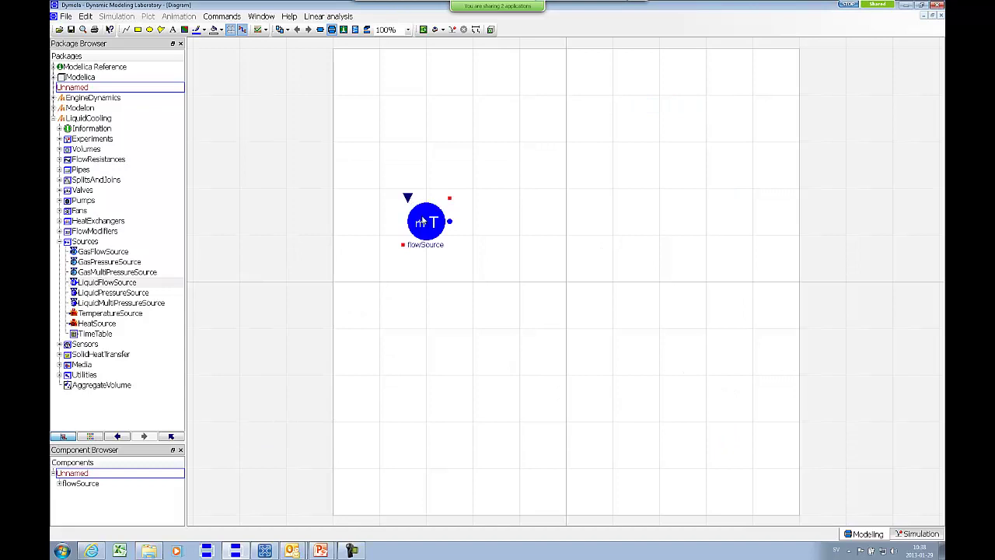
# Step: Review the flow source's parameters and its VFlowUnit options without changing anything
pyautogui.doubleClick(424, 221)
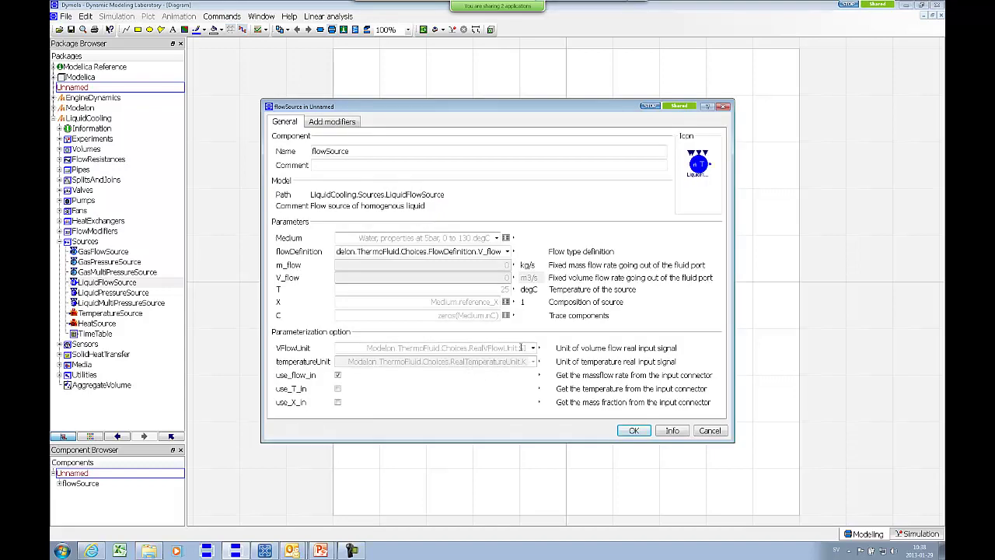
pyautogui.click(532, 349)
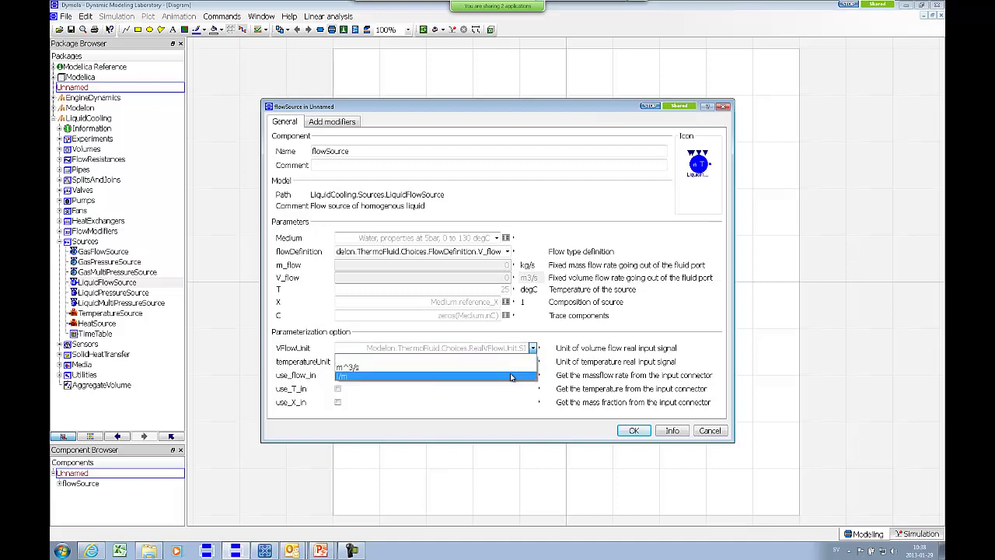
pyautogui.click(546, 339)
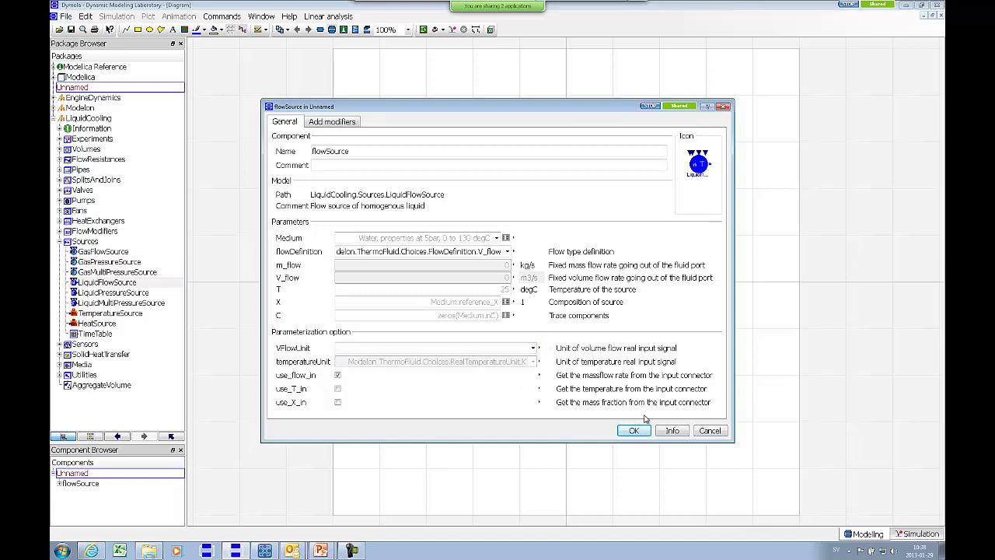
pyautogui.click(699, 432)
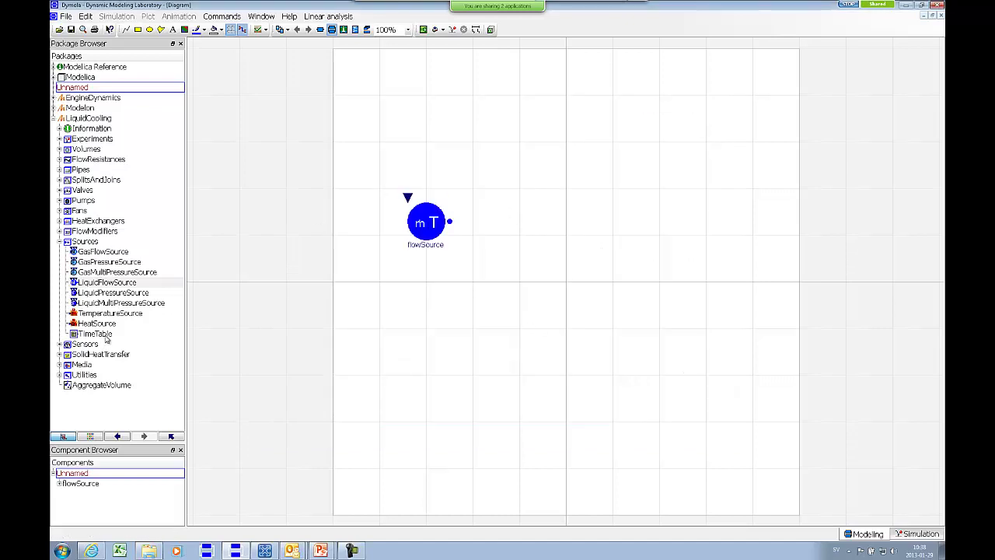
# Step: Add a LiquidPressureSource from the Sources package below the flow source and review its pressureUnit options
pyautogui.moveTo(112, 292); pyautogui.dragTo(418, 294)
pyautogui.doubleClick(418, 293)
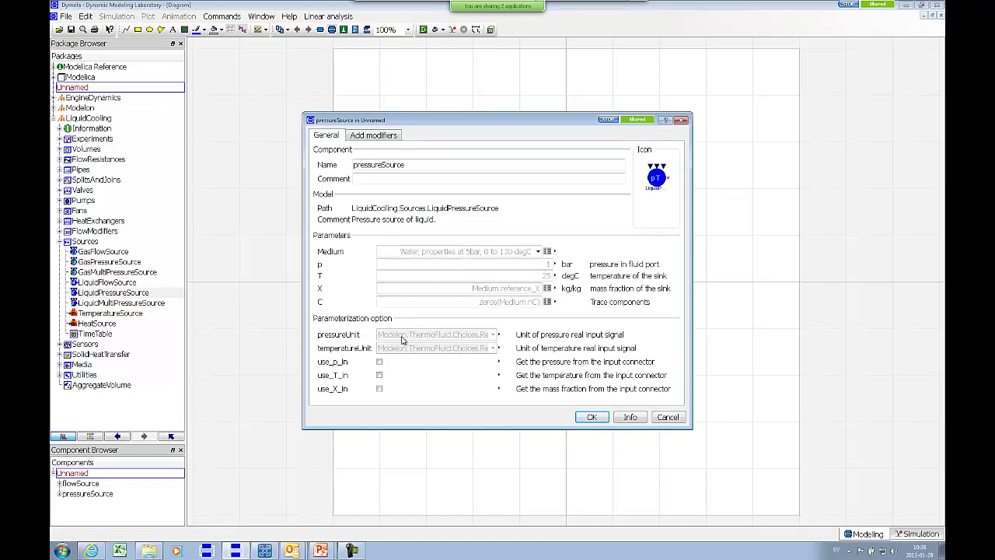
pyautogui.click(493, 334)
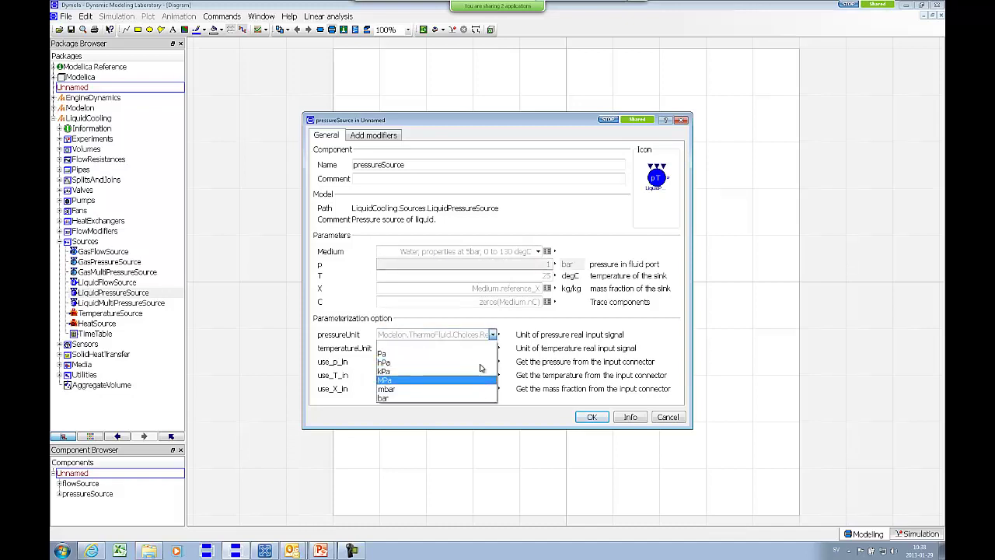
pyautogui.click(566, 362)
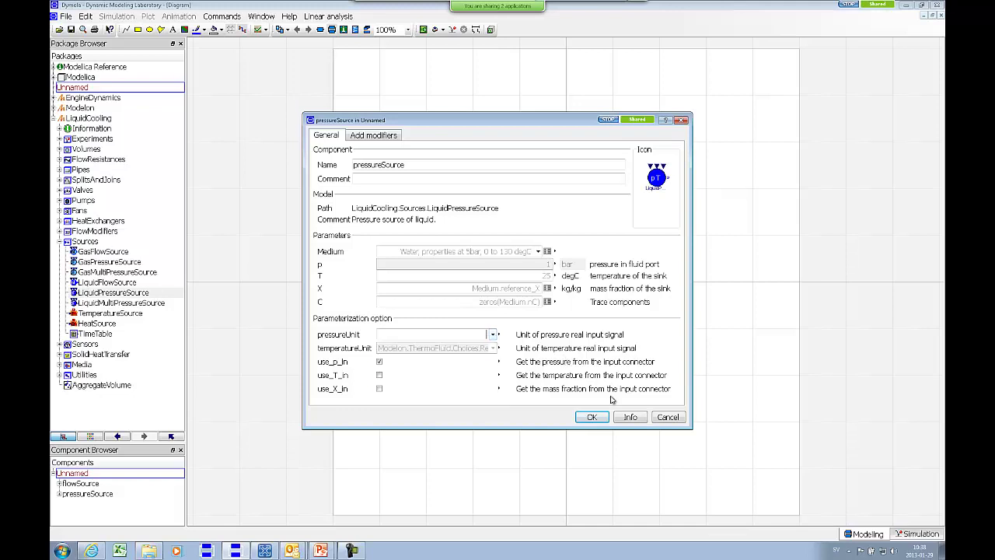
pyautogui.click(591, 417)
# Step: Open the experiments SimpleClosedLiquidCircuit, DistributedFluidNetwork, SimpleCoolingLoop and CoolingLoop1 one after another to examine their diagrams
pyautogui.click(62, 243)
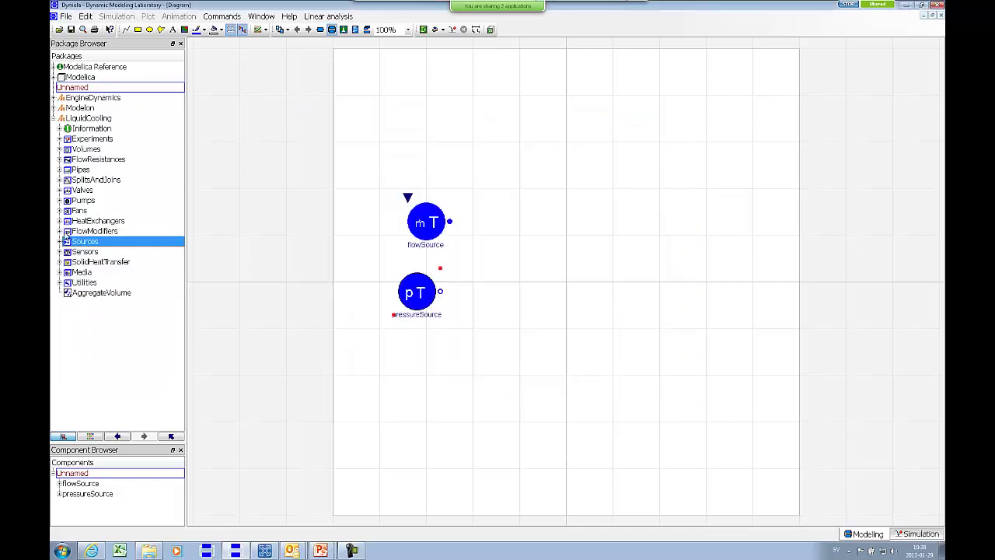
pyautogui.click(60, 139)
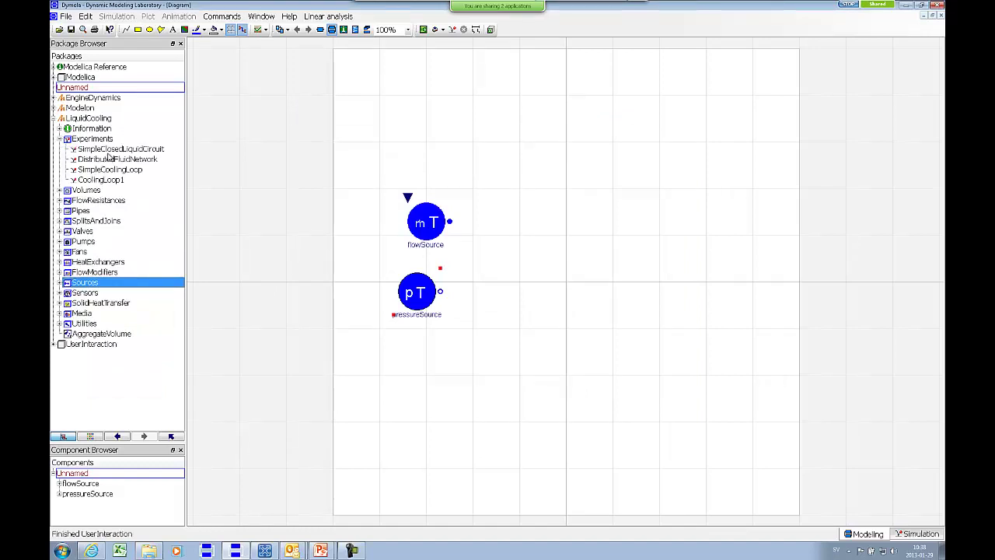
pyautogui.doubleClick(111, 151)
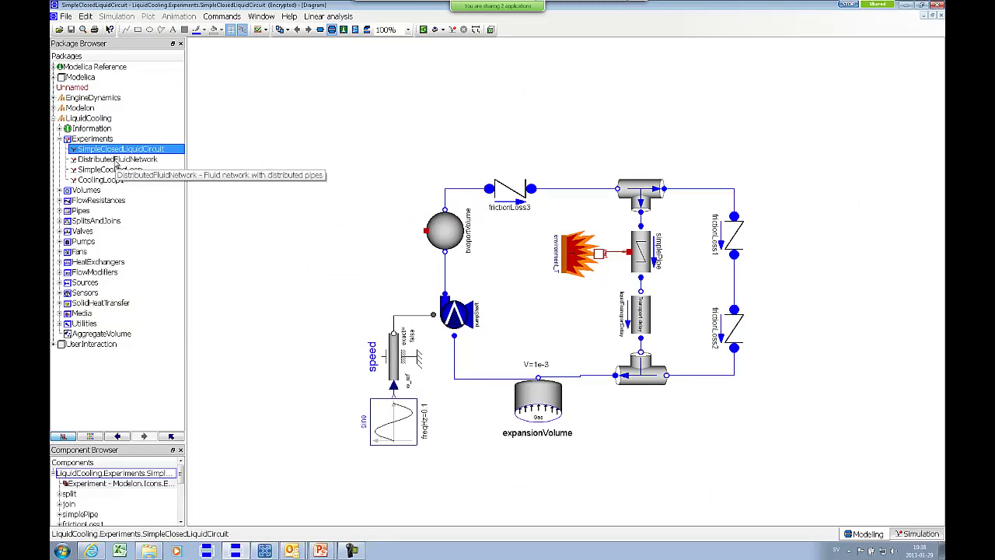
pyautogui.doubleClick(117, 159)
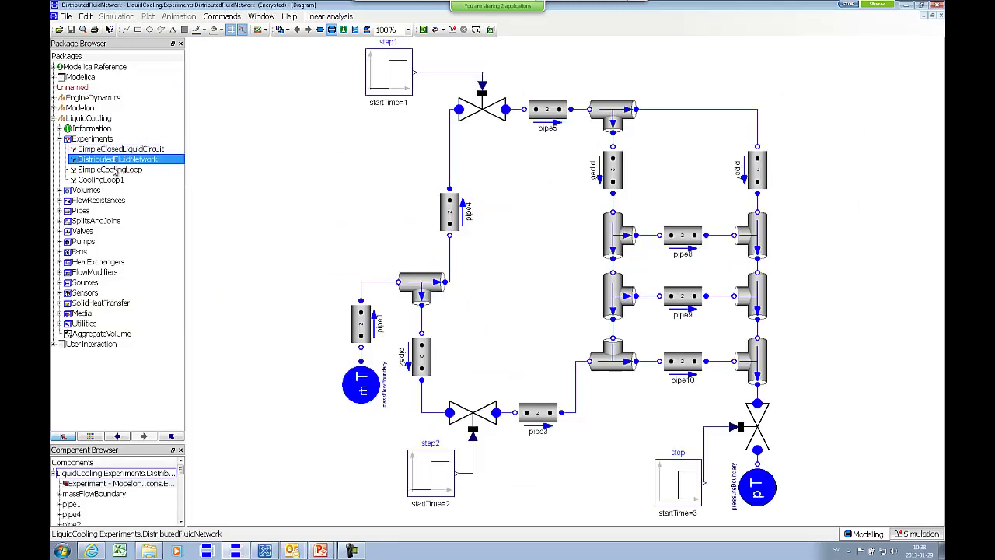
pyautogui.doubleClick(113, 169)
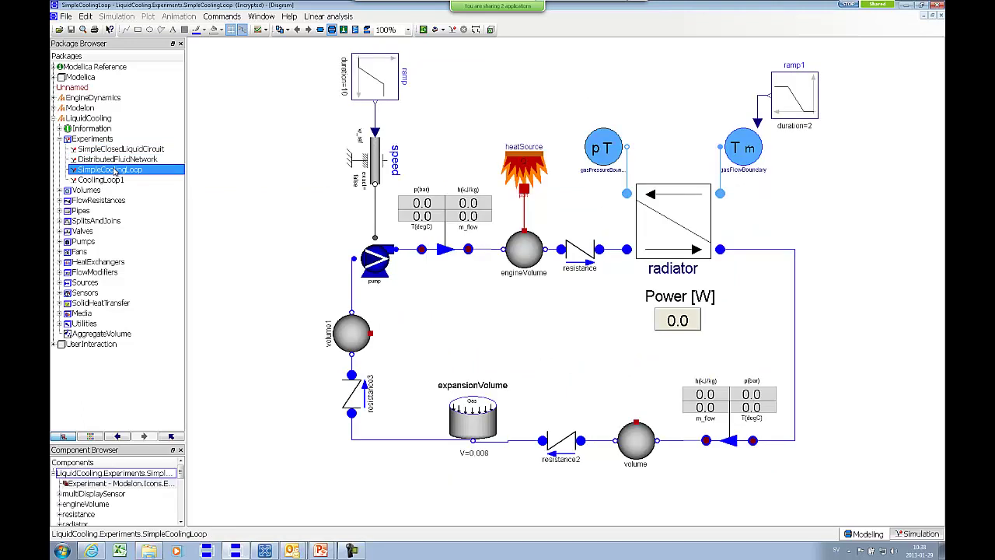
pyautogui.doubleClick(114, 181)
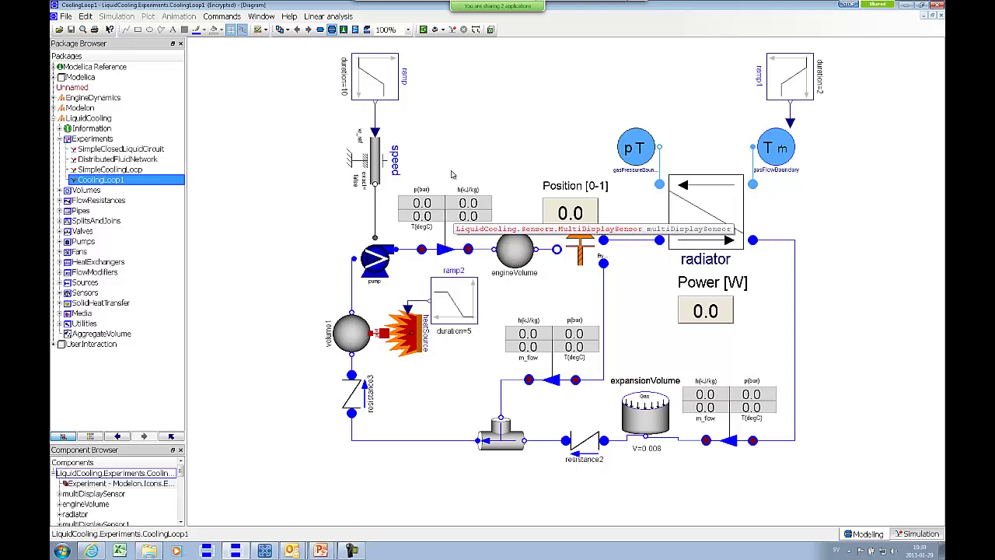
# Step: Simulate the CoolingLoop1 experiment, play back the results in its diagram and rewind the animation to time 0
pyautogui.click(453, 30)
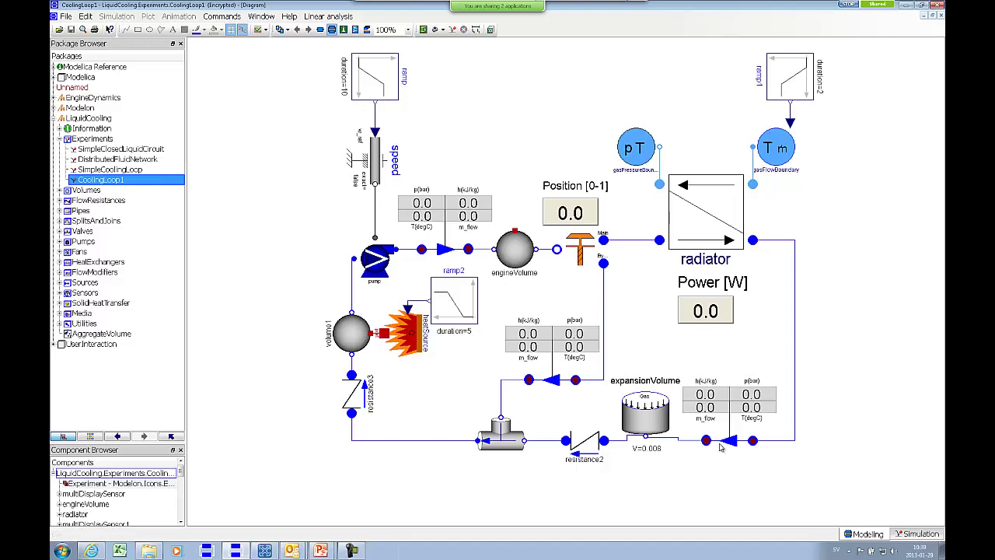
pyautogui.click(914, 533)
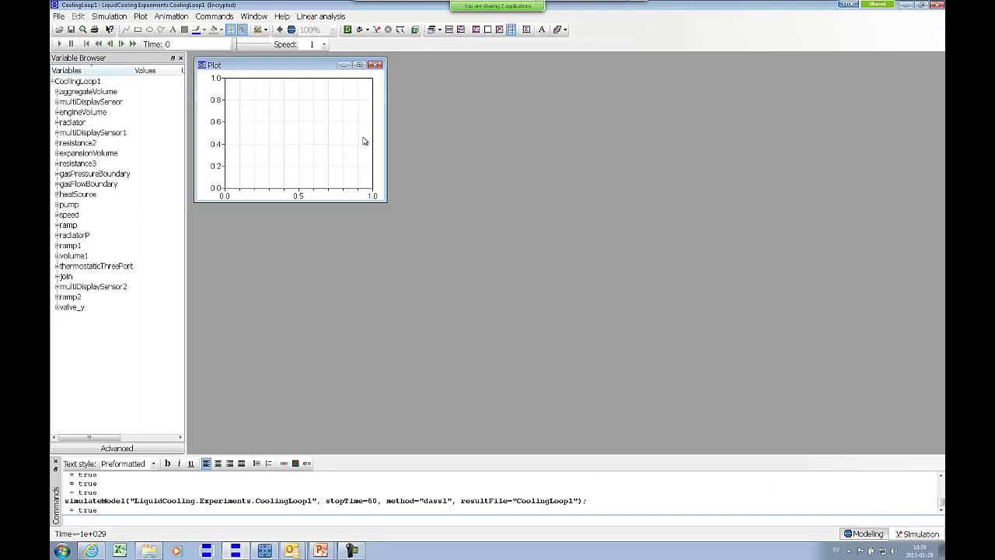
pyautogui.click(360, 65)
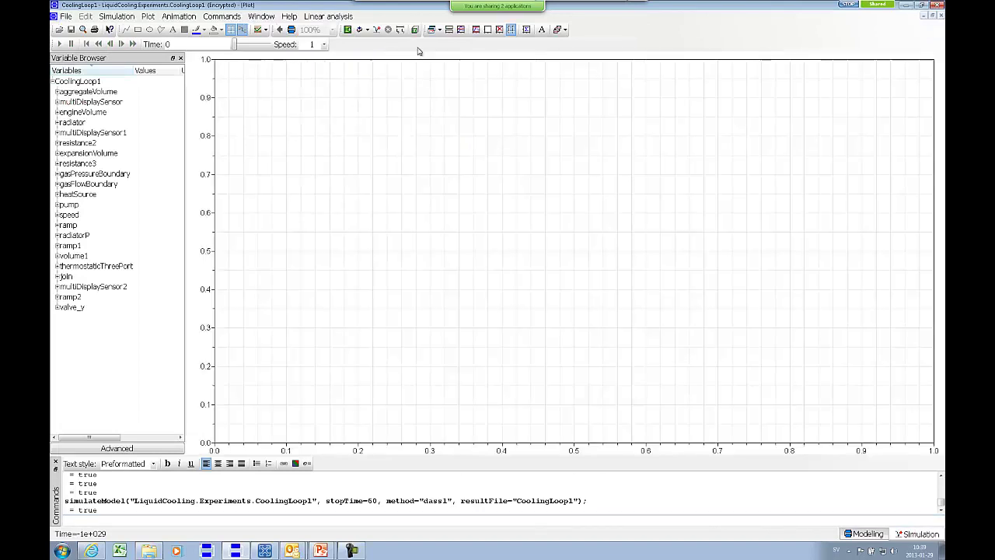
pyautogui.click(292, 30)
pyautogui.click(355, 61)
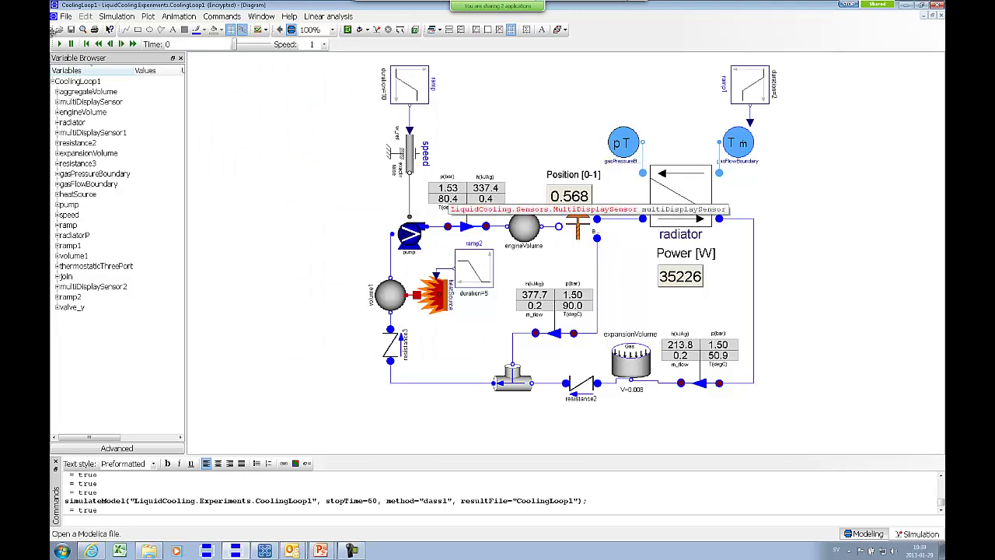
pyautogui.click(60, 44)
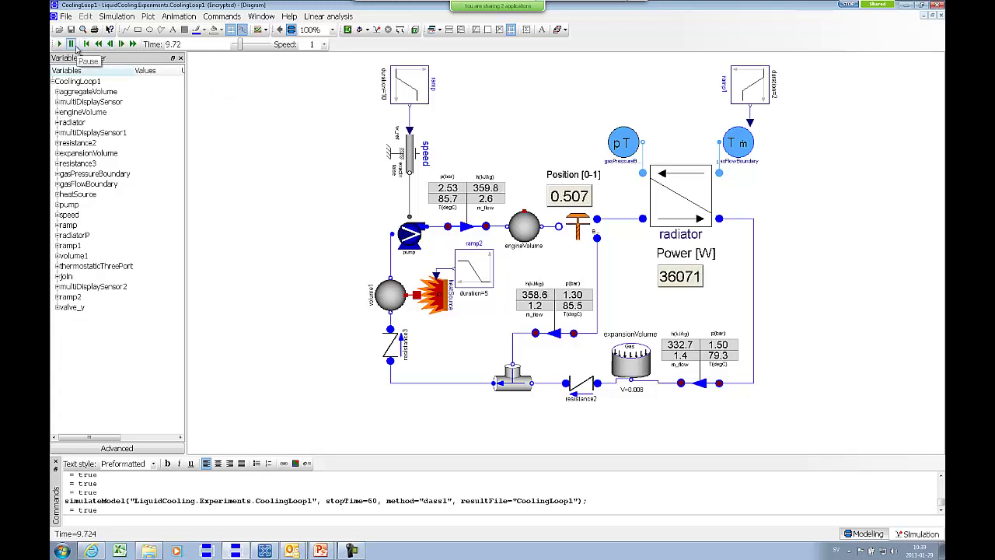
pyautogui.click(86, 44)
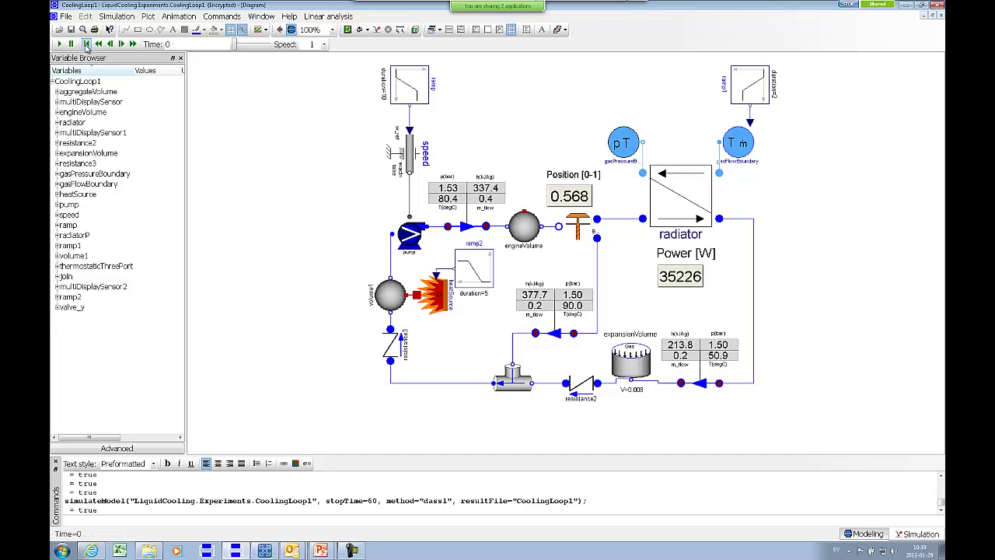
# Step: Duplicate the CoolingLoop1 experiment as an editable top-level model and place an AggregateVolume in the empty area below its circuit
pyautogui.click(863, 534)
pyautogui.click(60, 140)
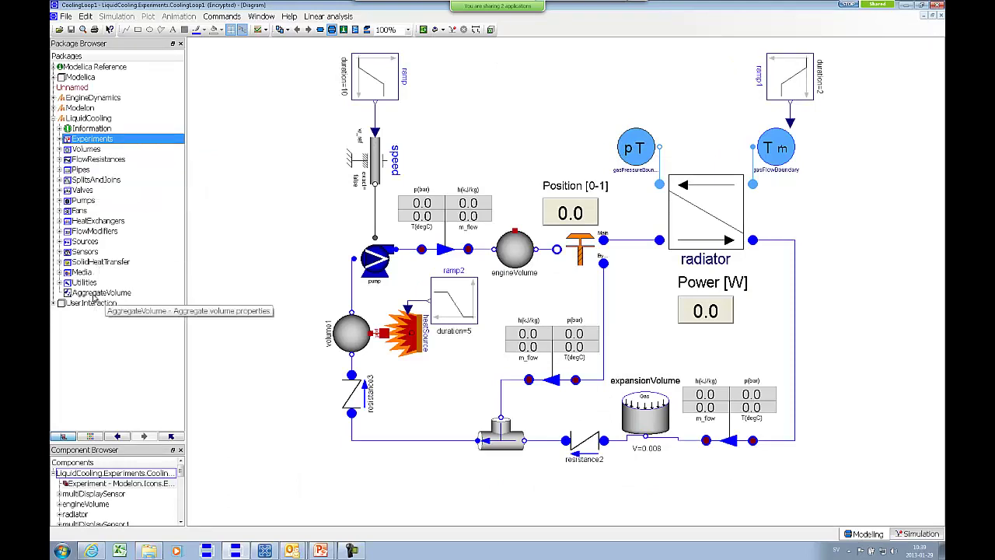
pyautogui.click(60, 139)
pyautogui.click(95, 180)
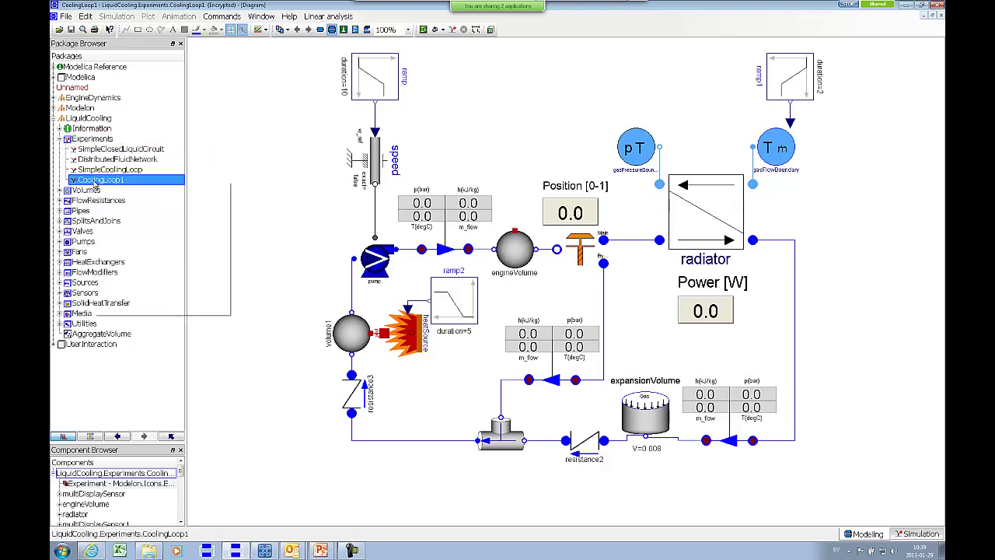
pyautogui.rightClick(96, 182)
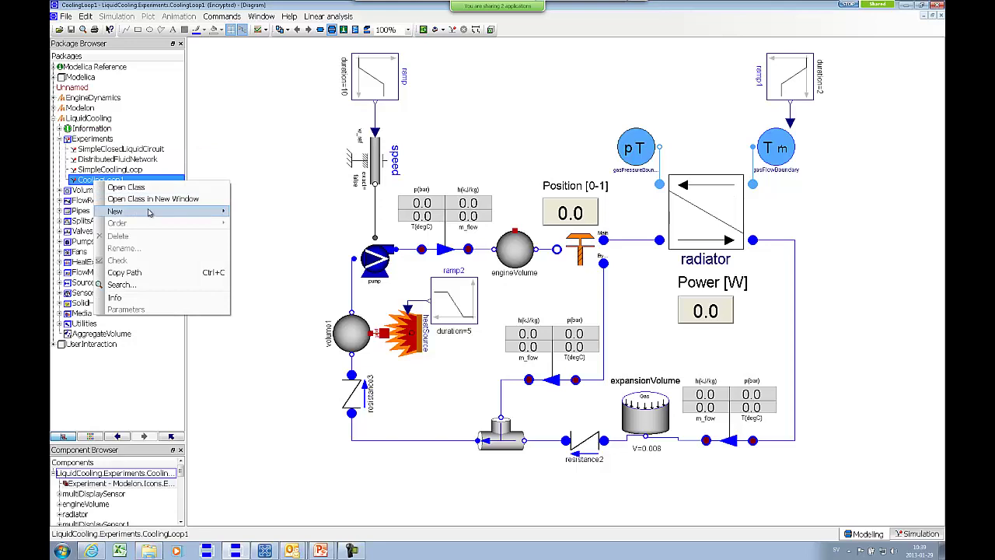
pyautogui.moveTo(153, 212)
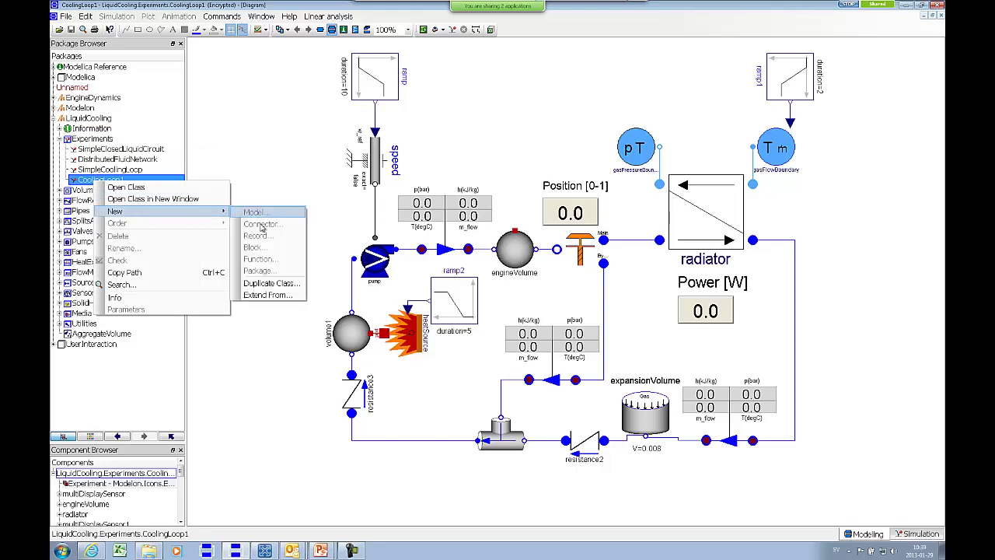
pyautogui.click(272, 284)
pyautogui.click(528, 315)
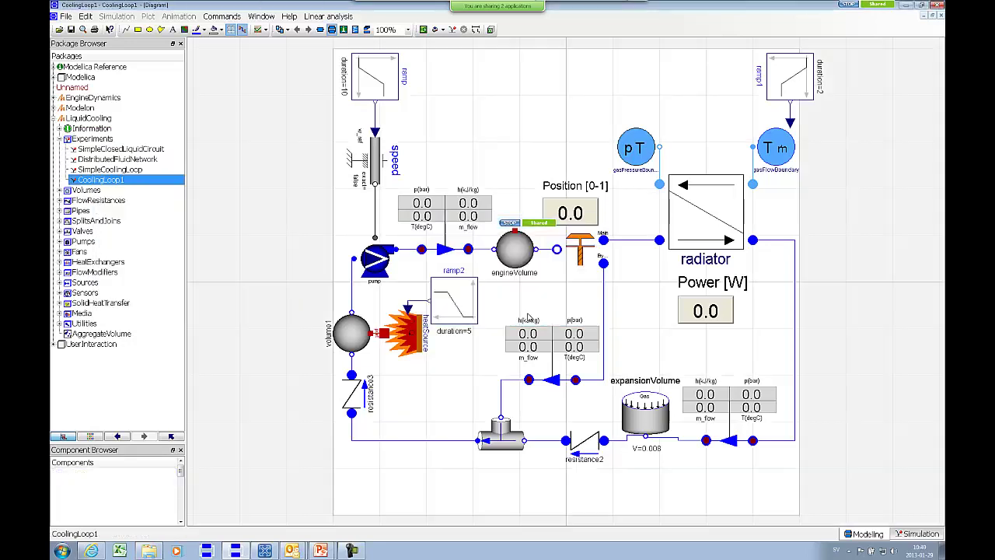
pyautogui.click(134, 355)
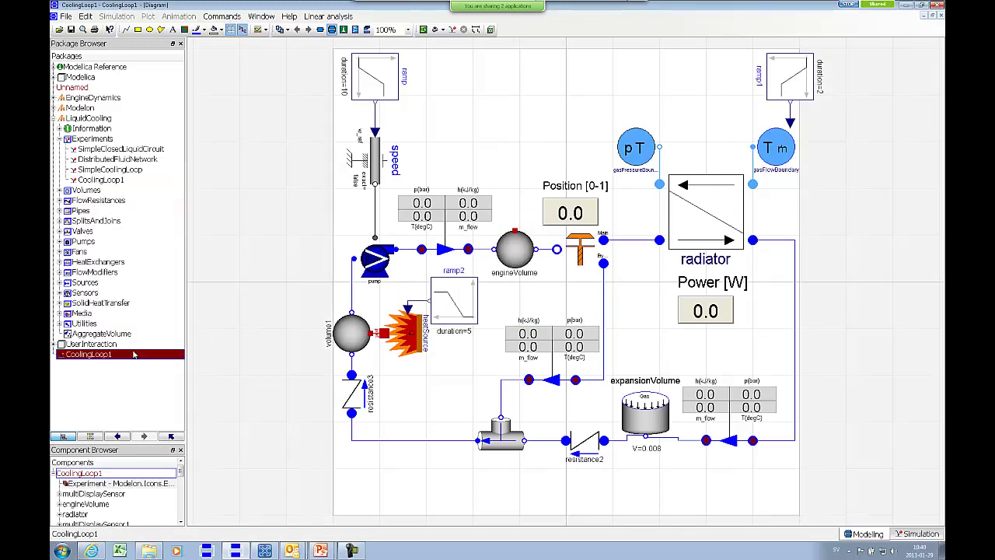
pyautogui.moveTo(115, 334); pyautogui.dragTo(403, 490)
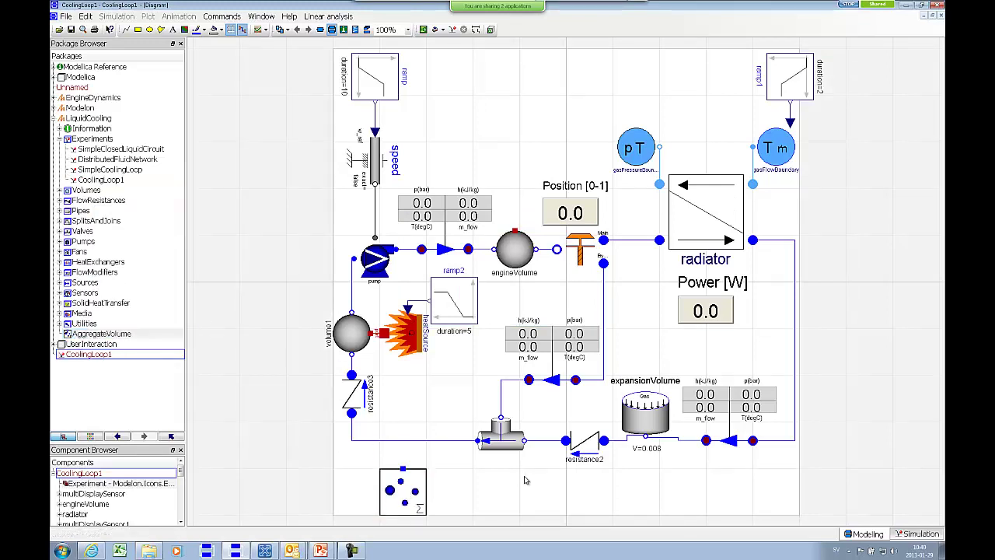
# Step: Review the engine volume's include_in_aggregate options in its aggregate volume settings without changing anything
pyautogui.doubleClick(524, 250)
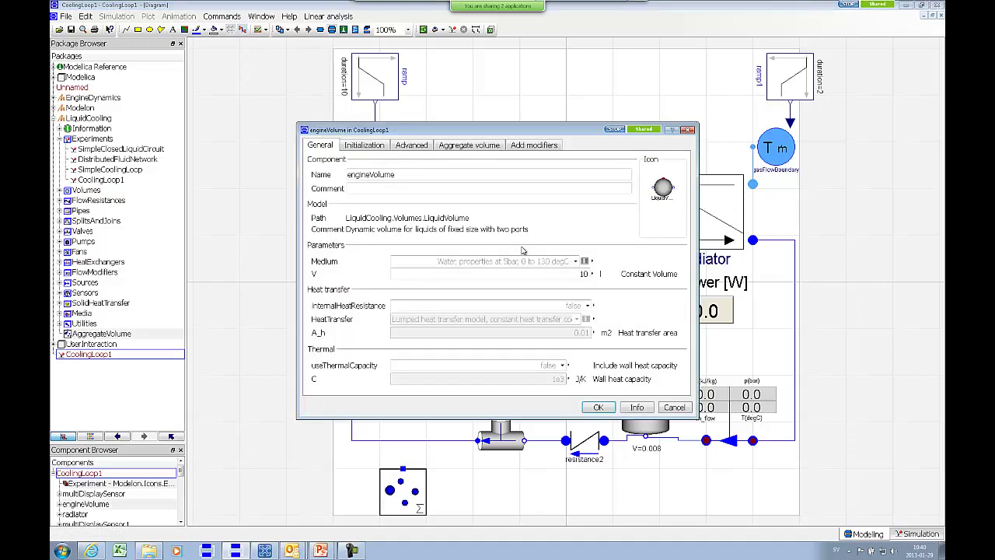
pyautogui.click(485, 146)
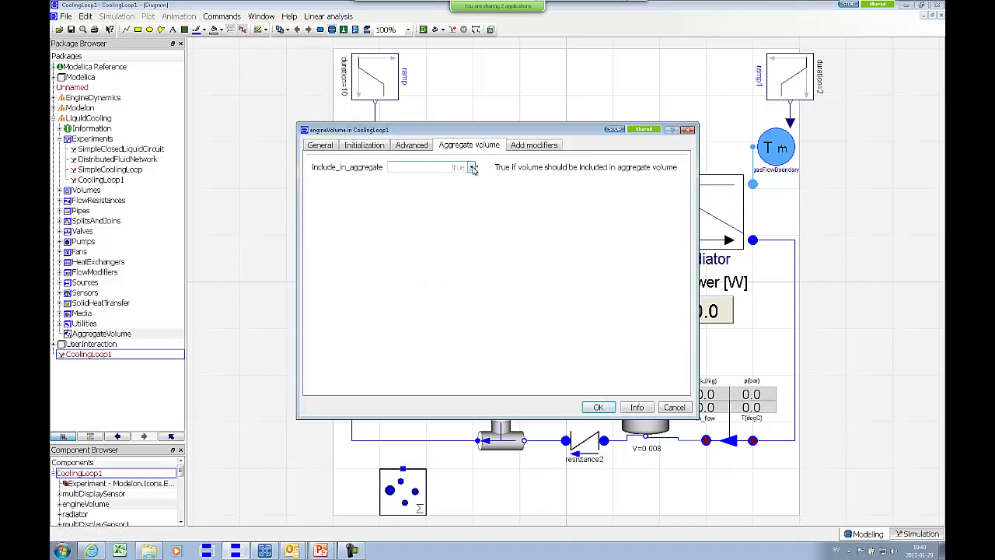
pyautogui.click(472, 168)
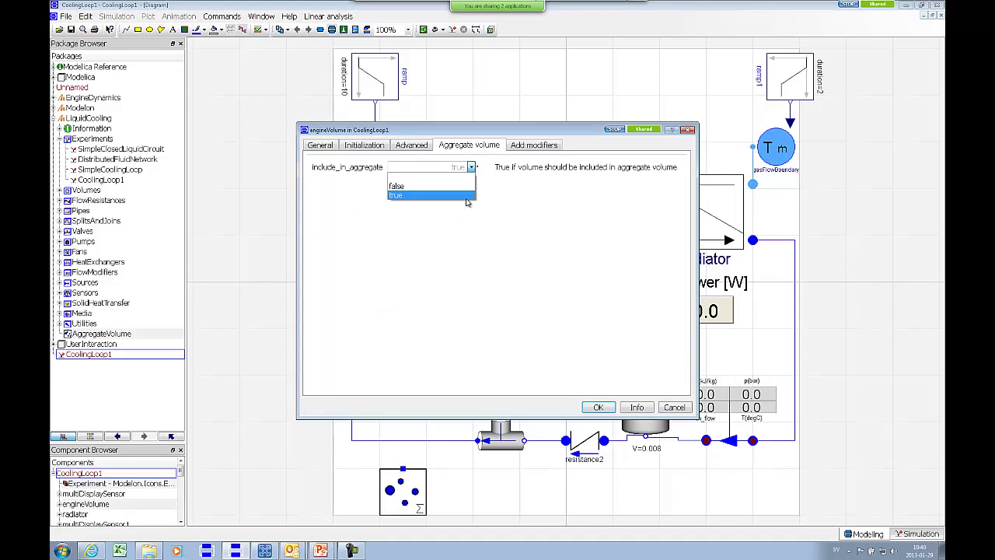
pyautogui.press('Up')
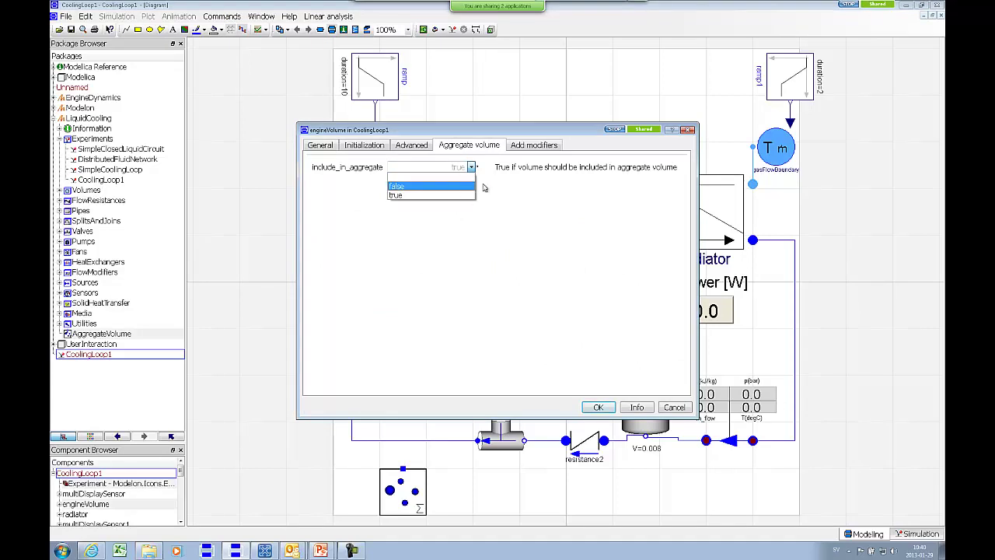
pyautogui.click(512, 185)
pyautogui.click(472, 168)
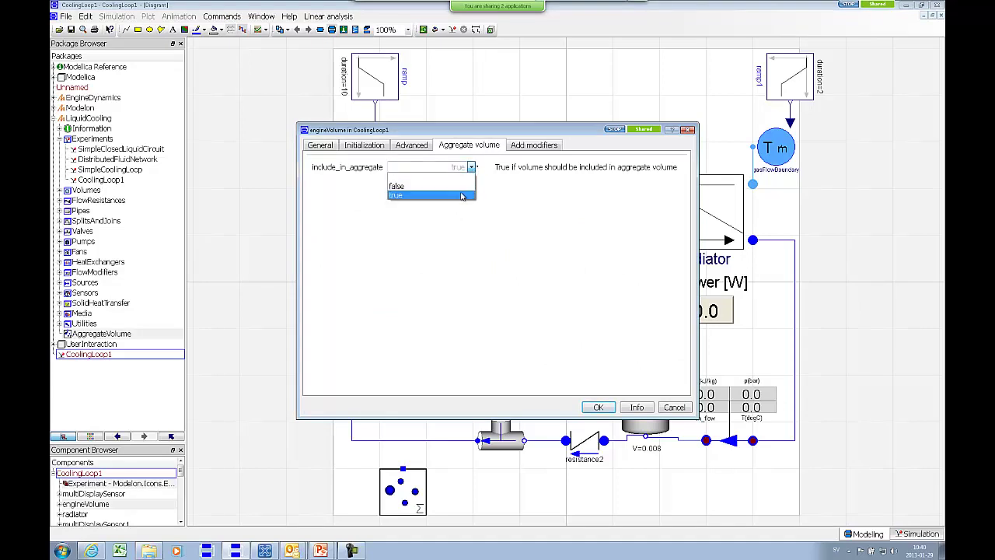
pyautogui.click(565, 199)
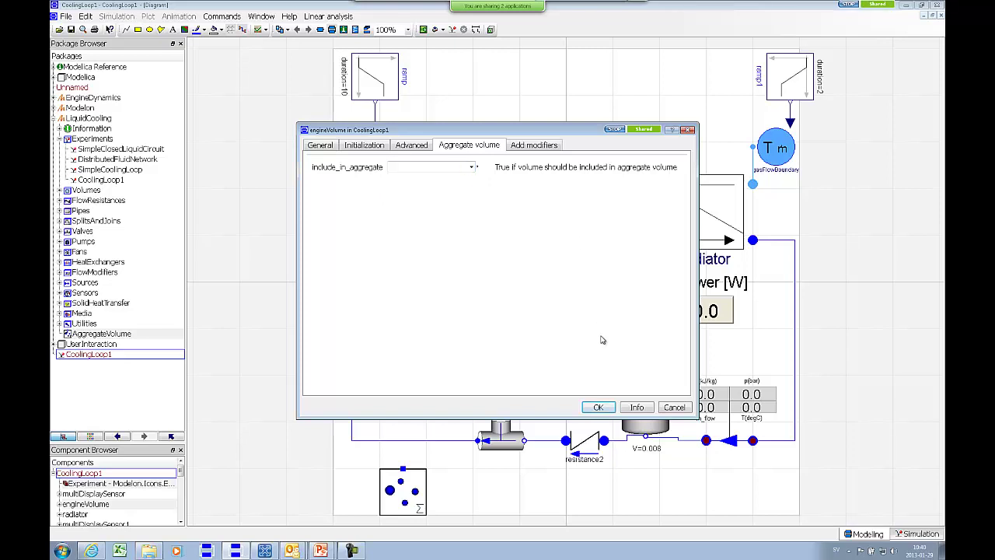
pyautogui.click(674, 407)
pyautogui.click(702, 483)
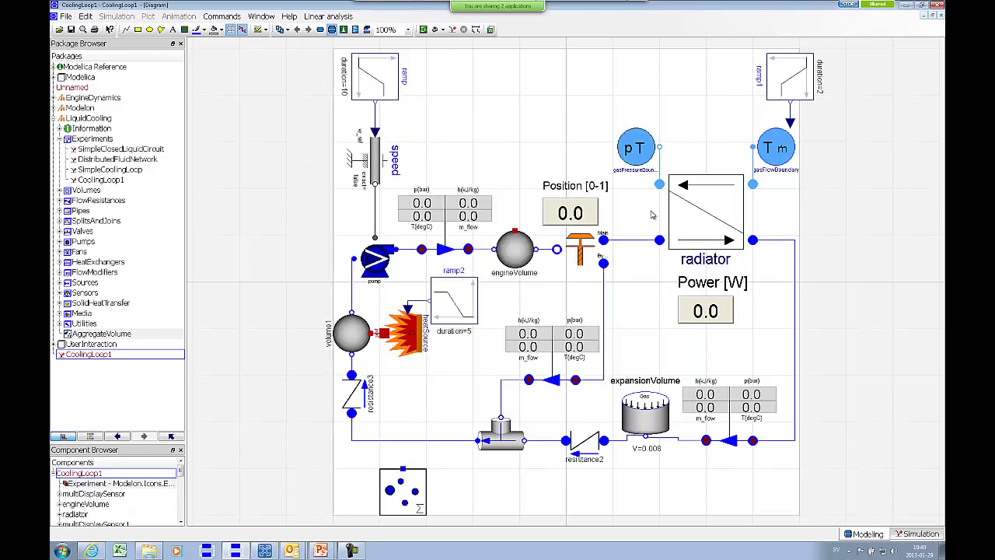
# Step: Plot the variable aggregateVolume.V from the CoolingLoop1 simulation results in the empty plot window
pyautogui.click(914, 533)
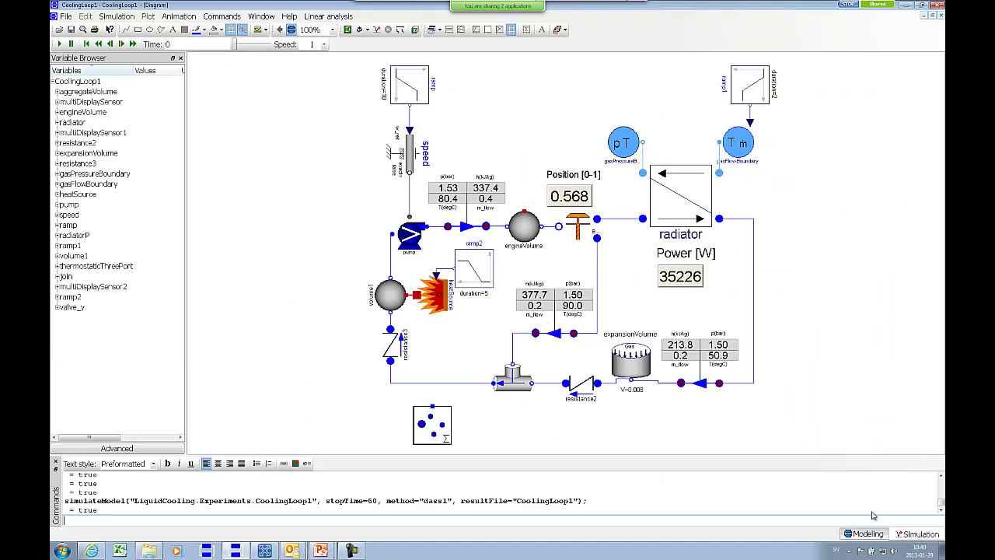
pyautogui.click(57, 93)
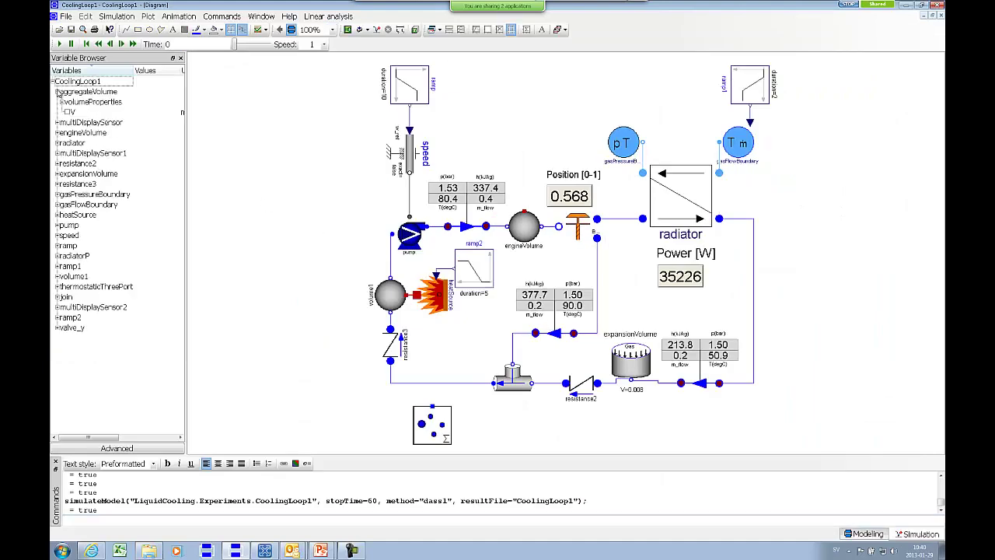
pyautogui.click(940, 15)
pyautogui.click(359, 66)
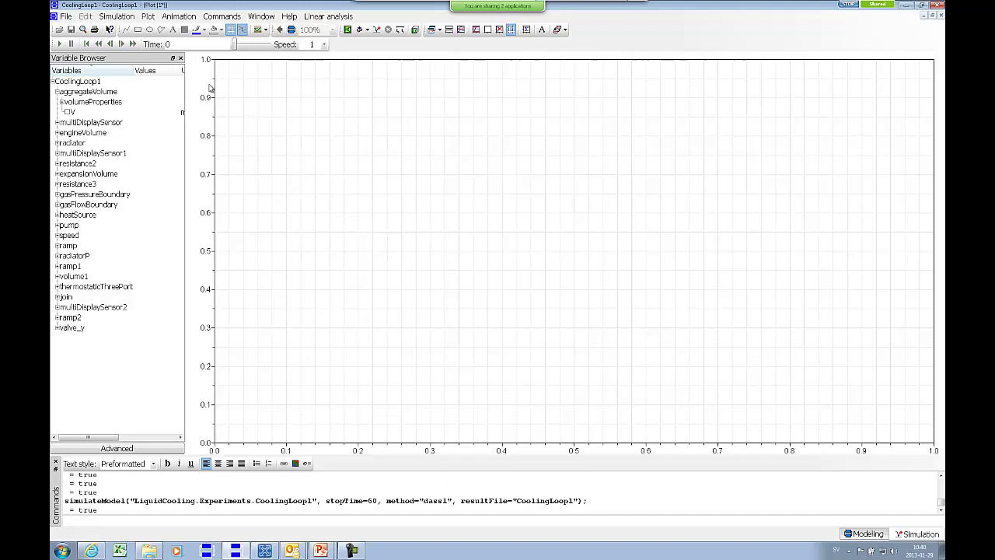
pyautogui.click(70, 113)
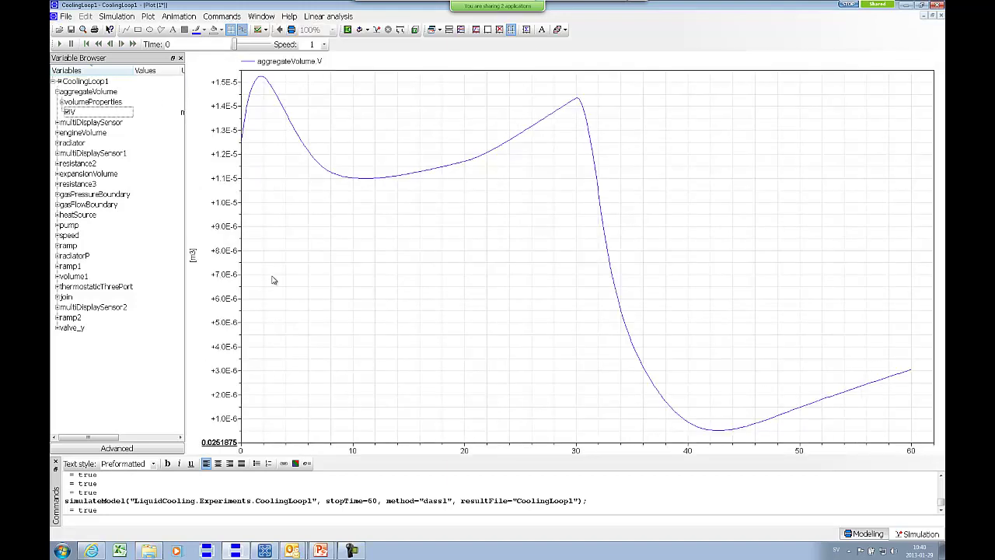
# Step: Set the display unit of the plotted aggregateVolume.V curve to l
pyautogui.rightClick(330, 174)
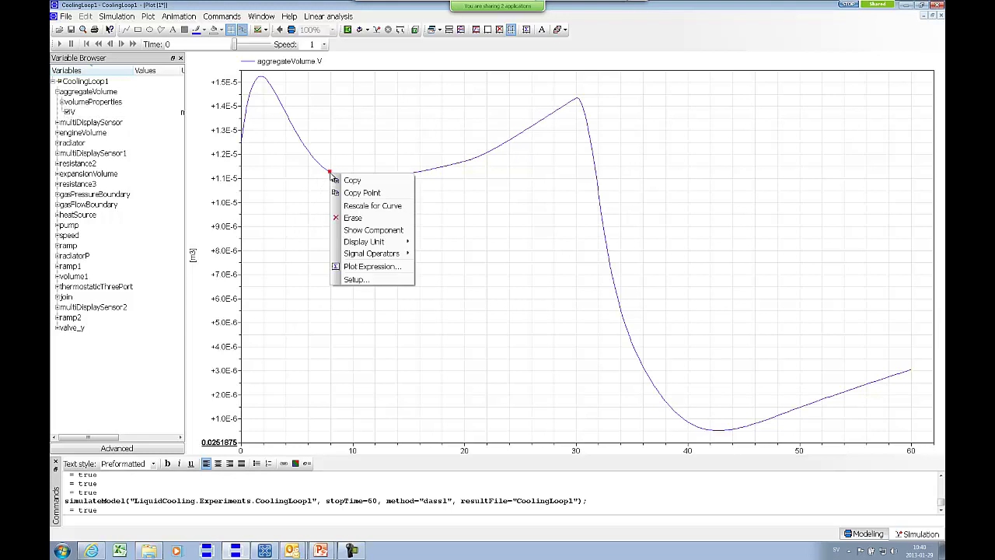
pyautogui.moveTo(373, 243)
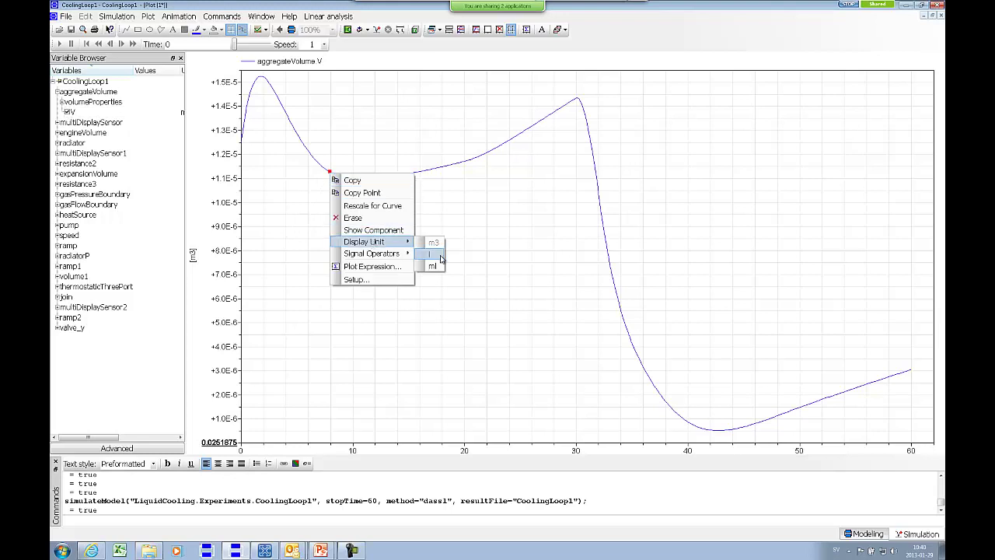
pyautogui.click(432, 254)
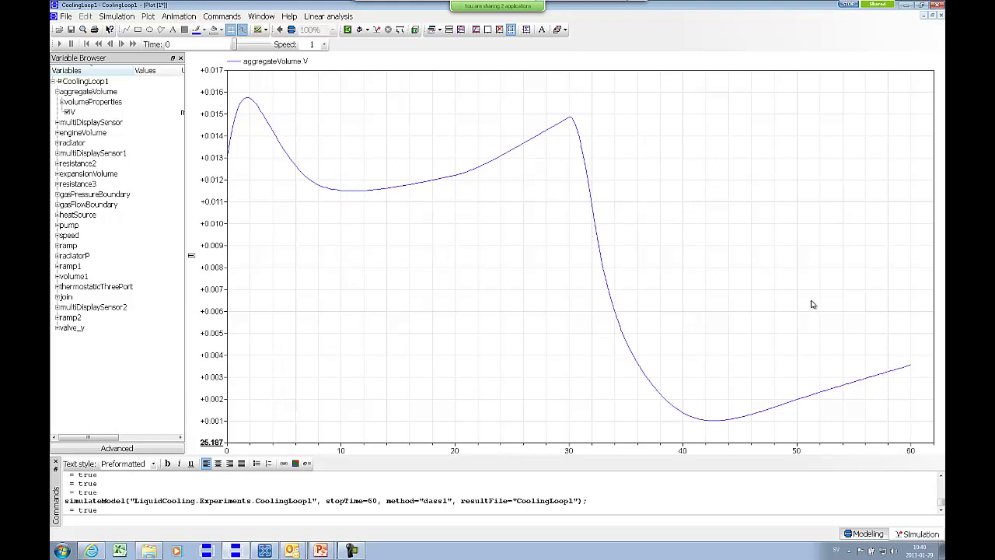
# Step: Remove the aggregateVolume.V curve from the plot and return to the CoolingLoop1 model diagram
pyautogui.click(70, 112)
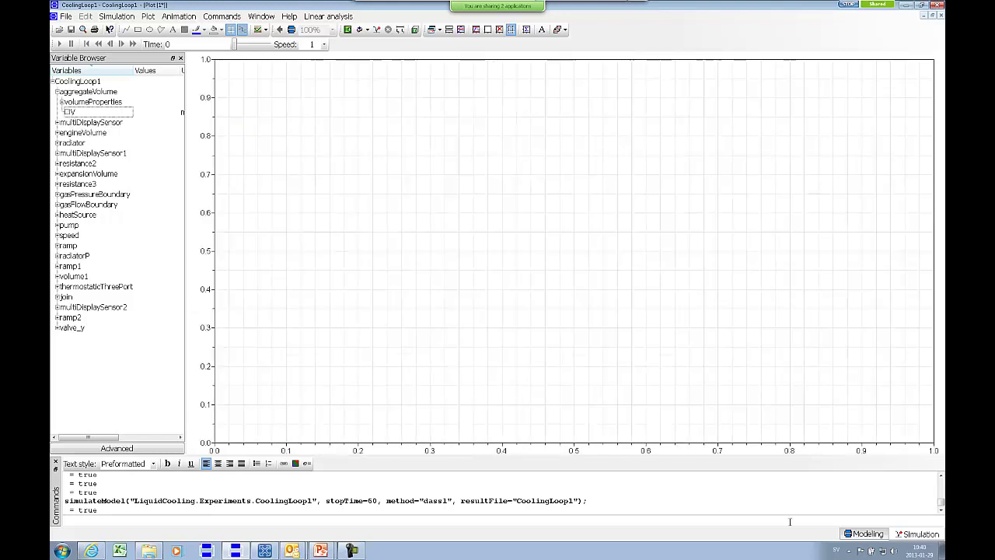
pyautogui.click(867, 533)
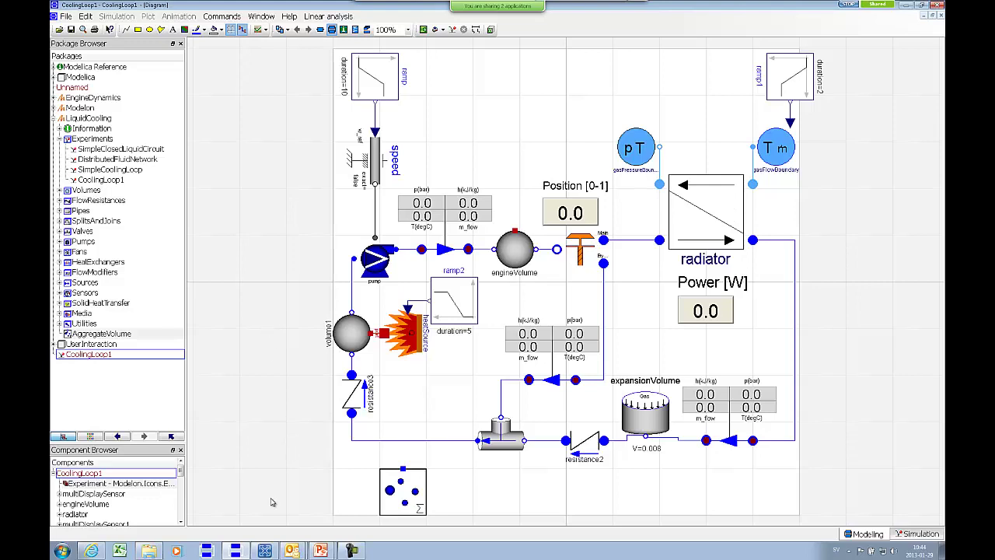
pyautogui.click(235, 551)
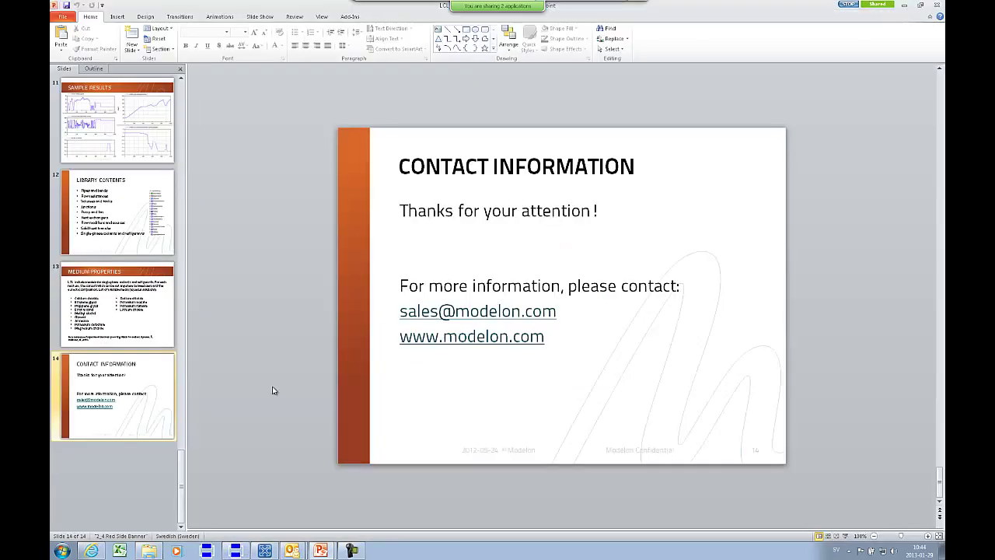
pyautogui.click(904, 6)
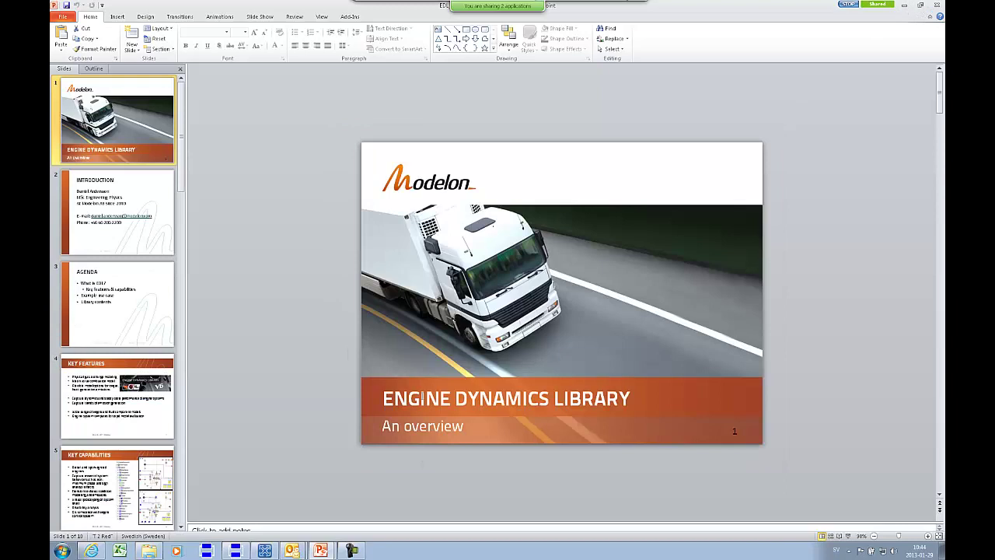
pyautogui.click(235, 551)
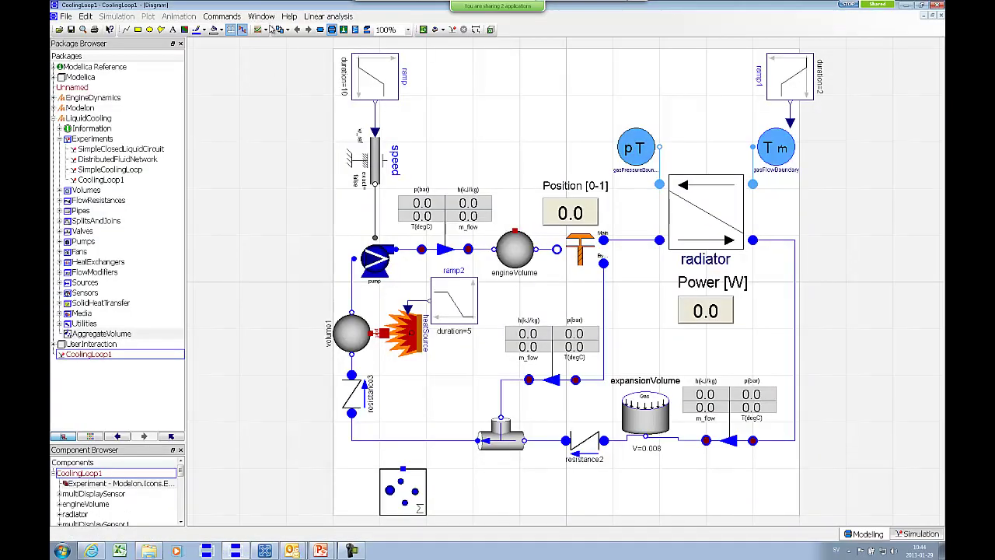
pyautogui.click(261, 16)
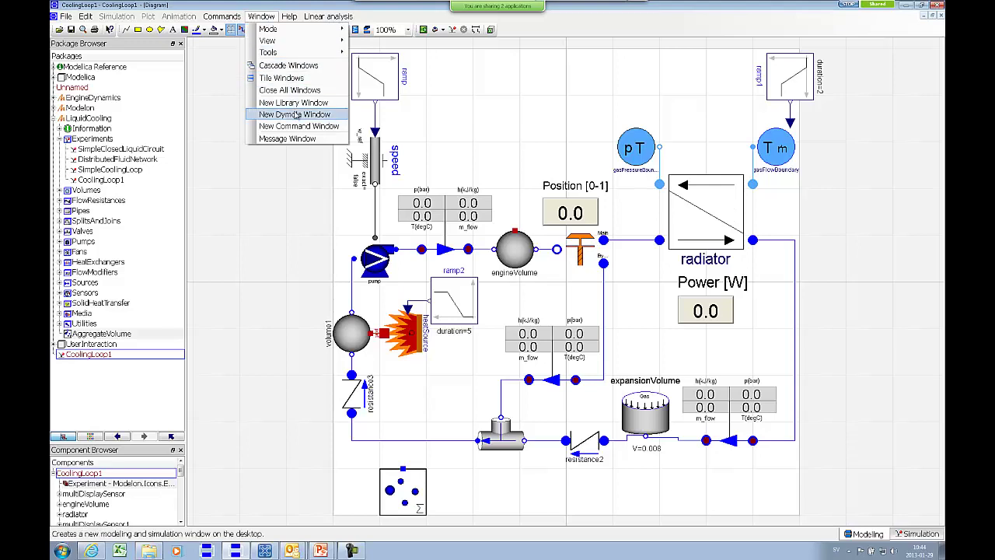
pyautogui.click(534, 102)
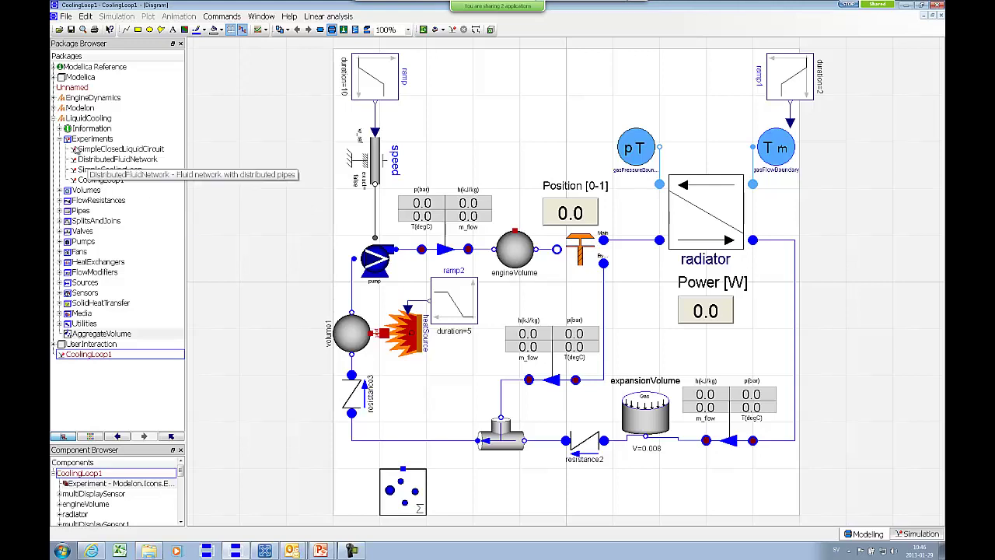
# Step: Collapse the Experiments package of the LiquidCooling library and leave no component selected in the CoolingLoop1 diagram
pyautogui.click(60, 143)
pyautogui.click(61, 140)
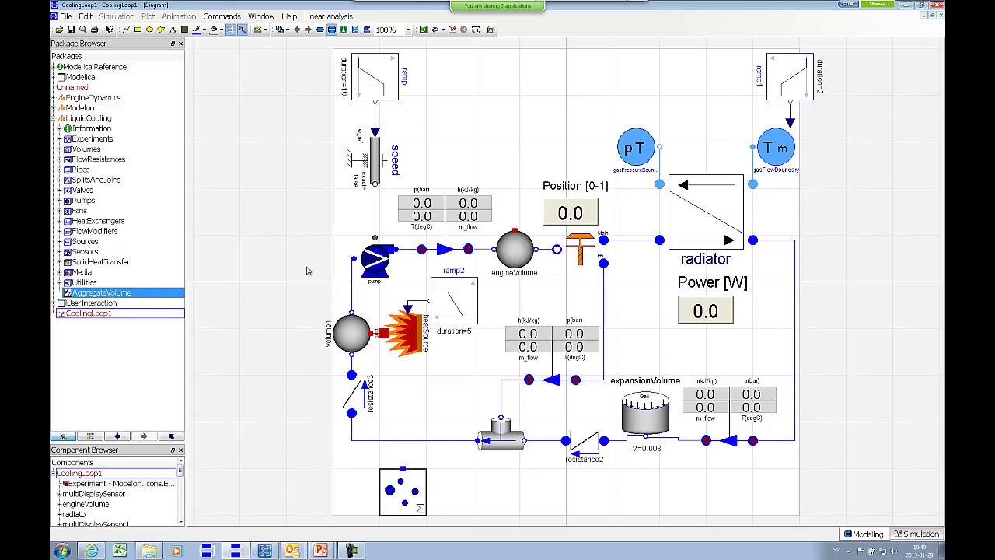
pyautogui.click(372, 162)
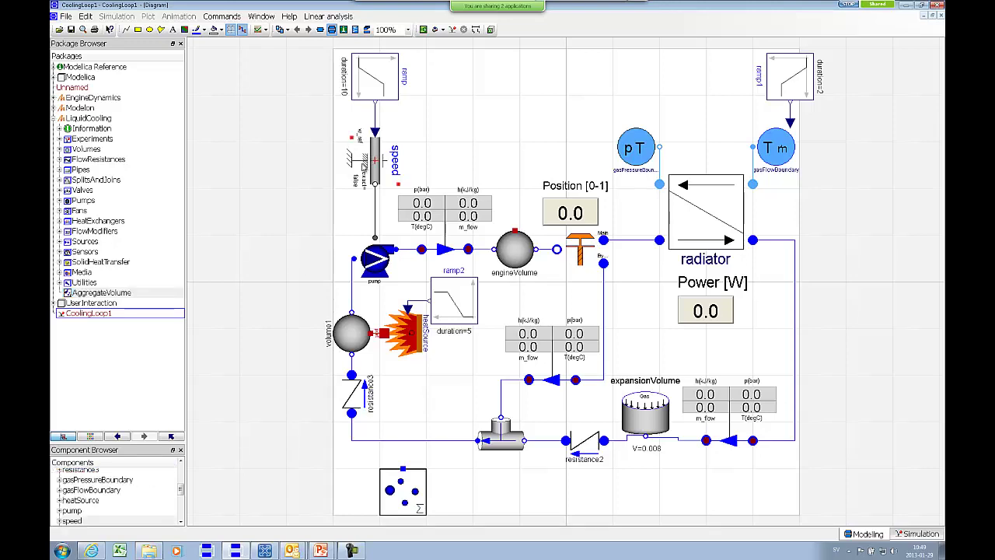
pyautogui.click(456, 159)
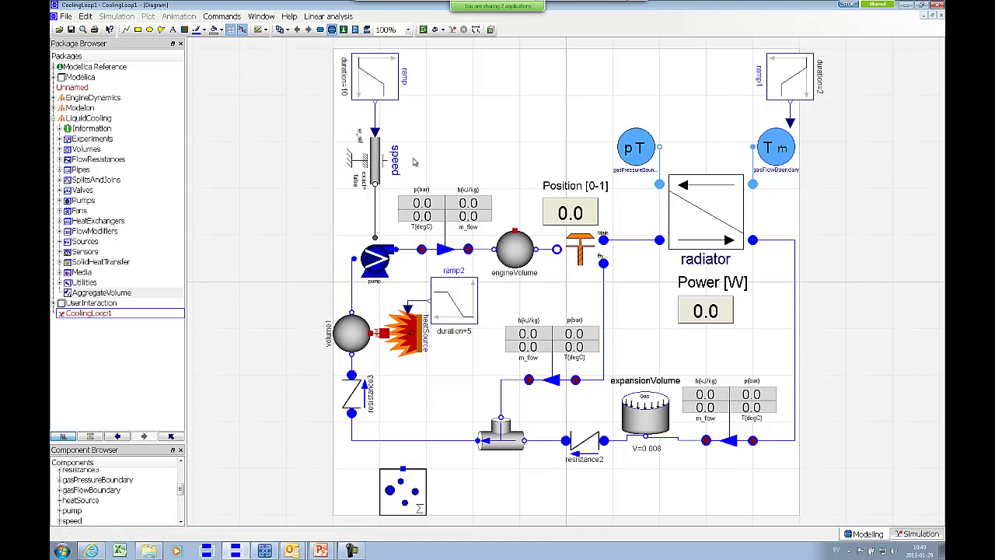